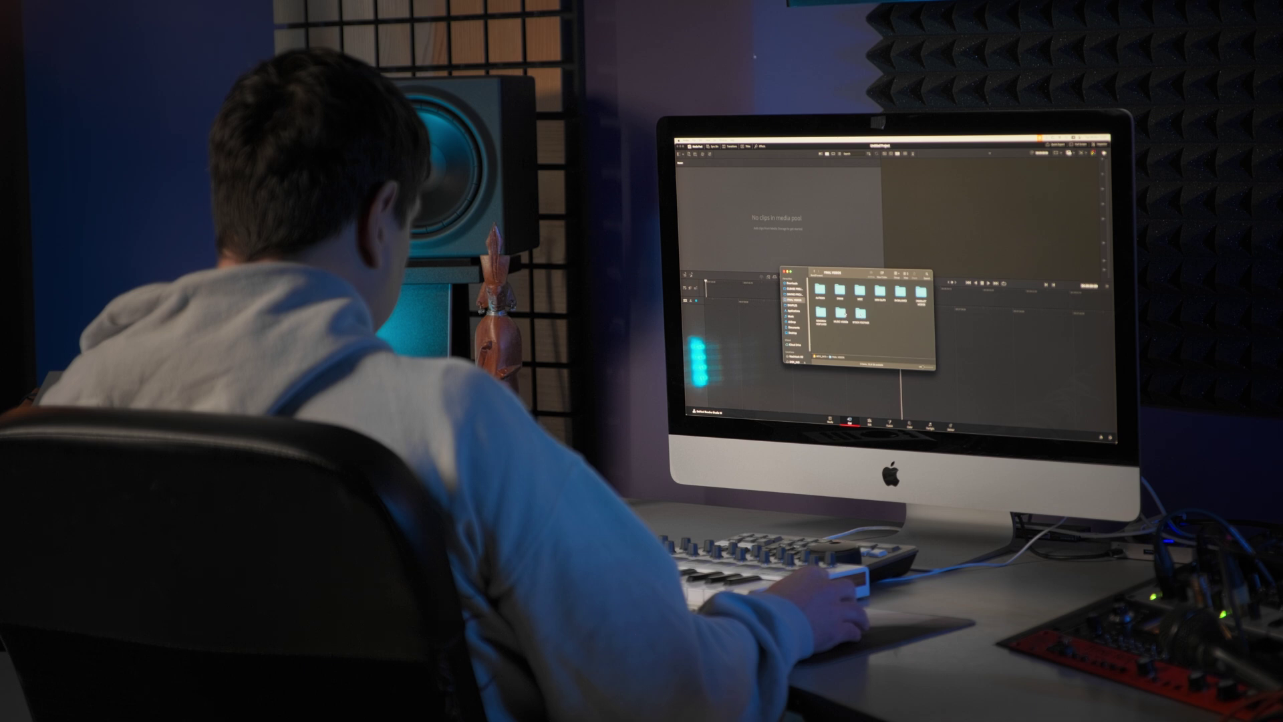
Step: Import the footage clips from the Finder folder into the media pool and Main YT timeline
double_click(841, 312)
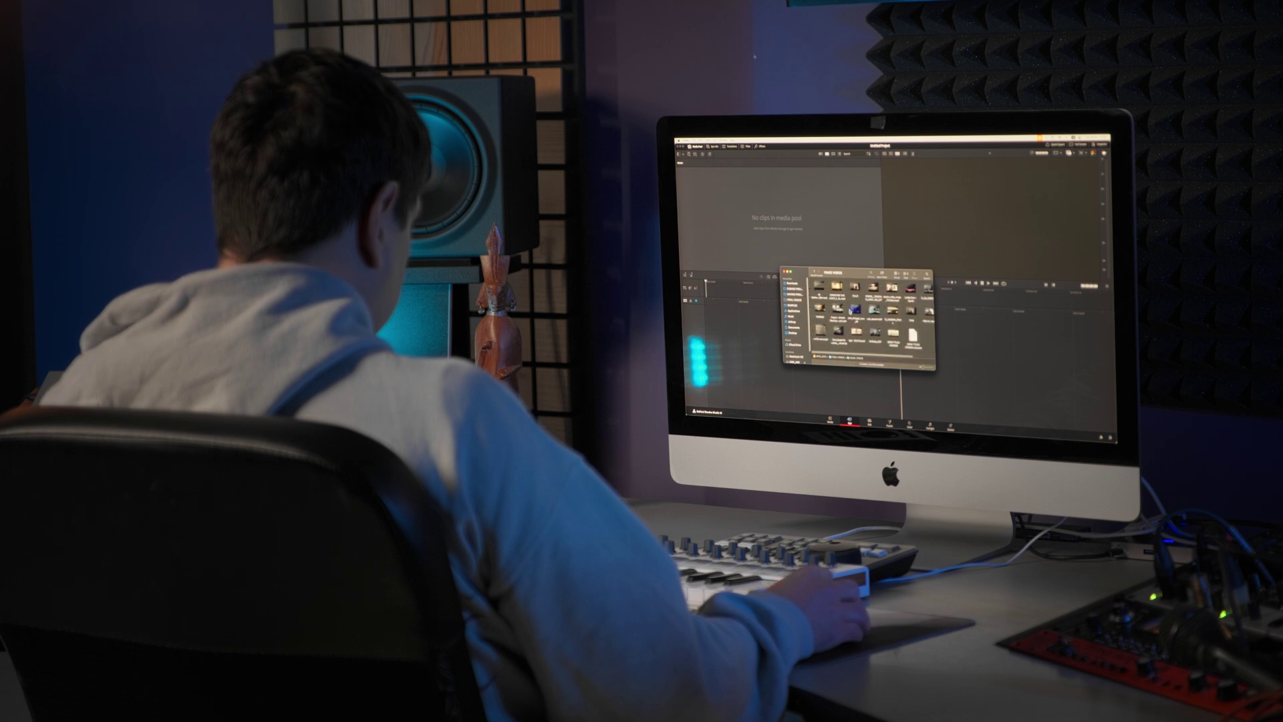
drag(855, 314, 909, 400)
click(819, 389)
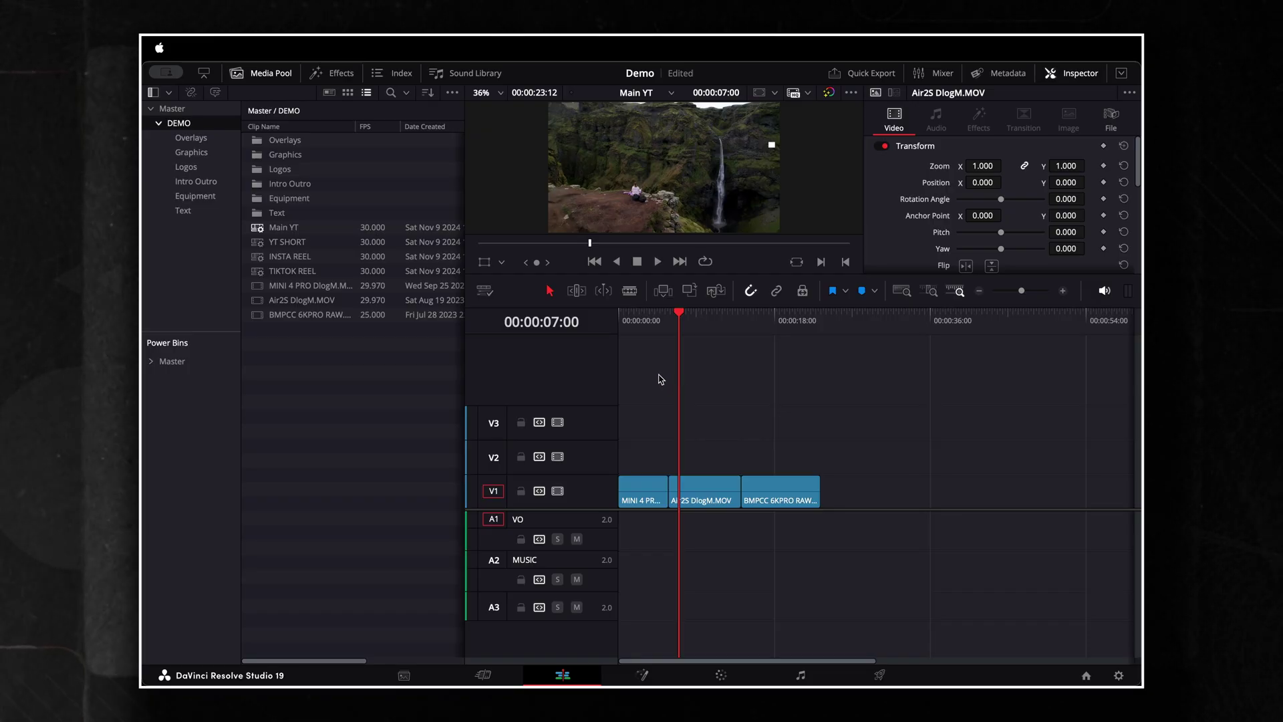
Step: Enable Display Stacked Timelines and open TIKTOK REEL in a new timeline tab
click(486, 292)
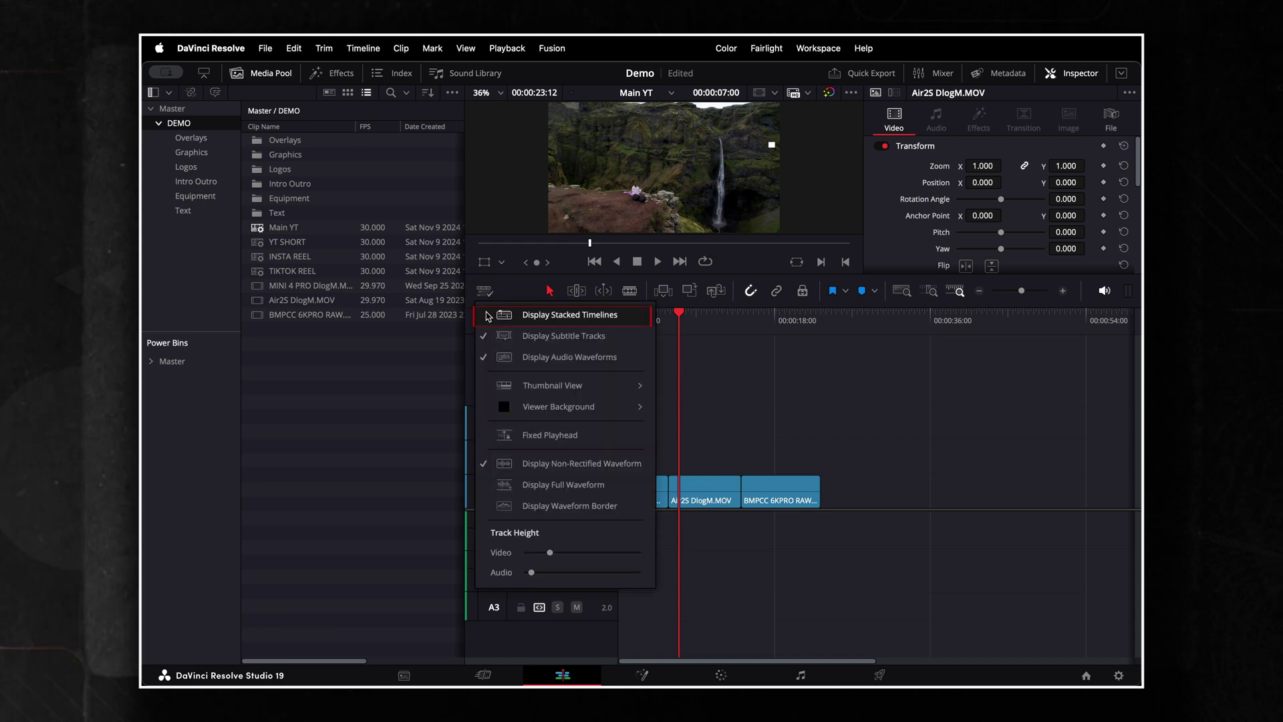
click(487, 318)
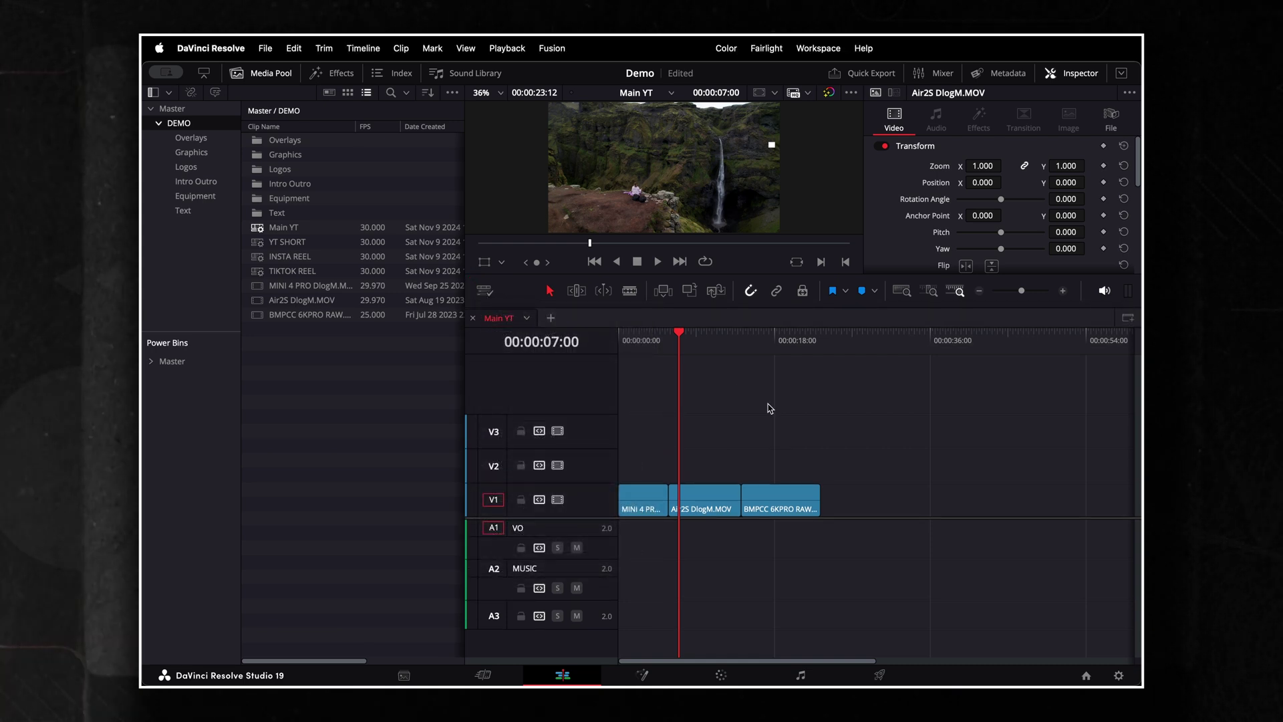
click(551, 319)
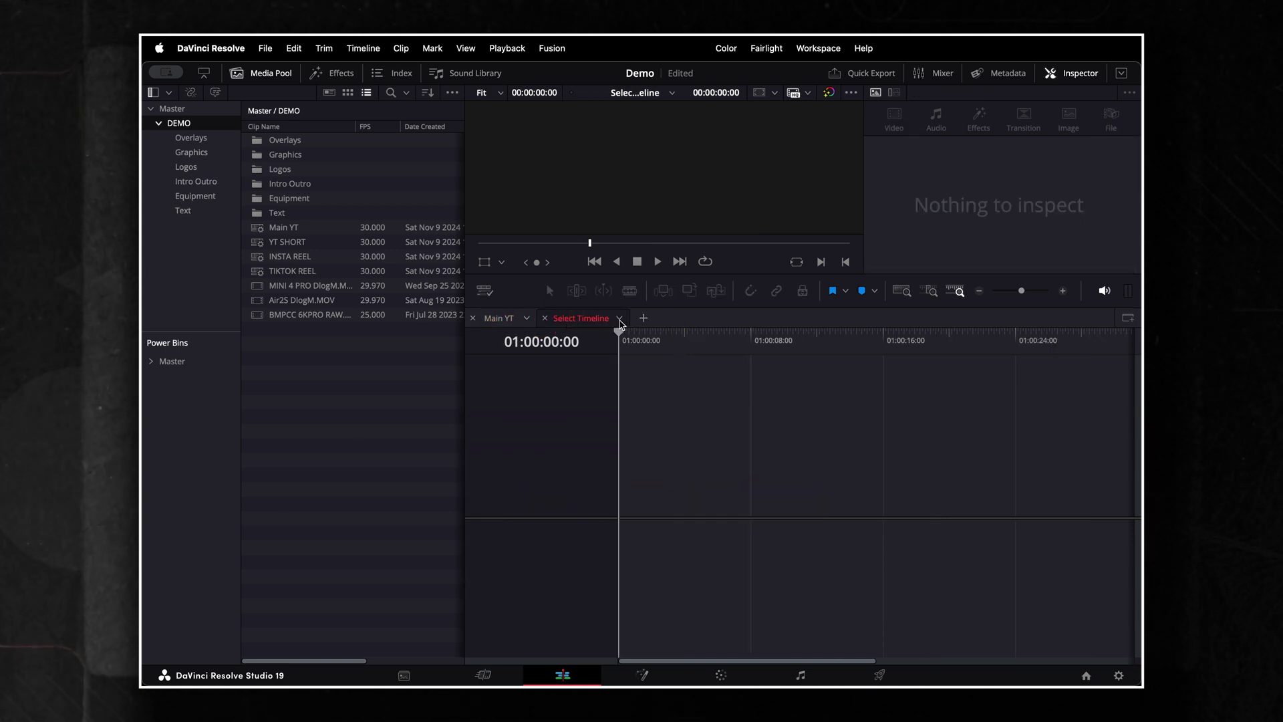
click(619, 318)
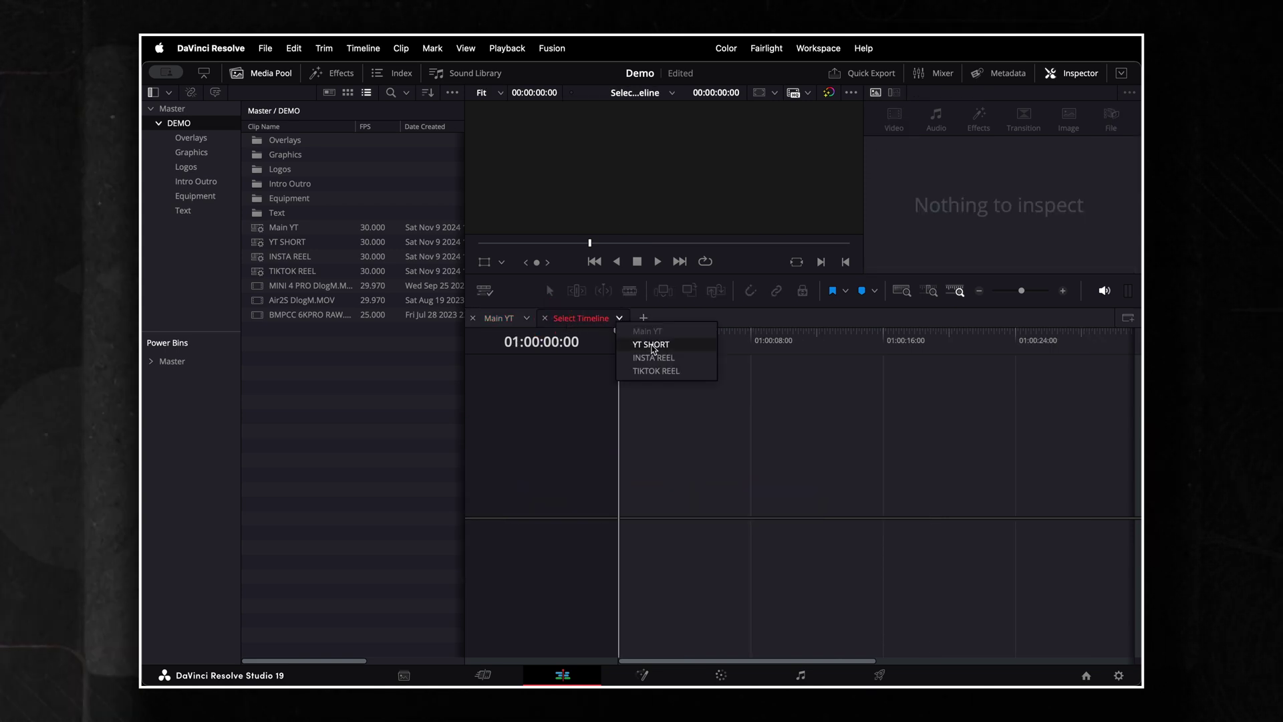
click(659, 371)
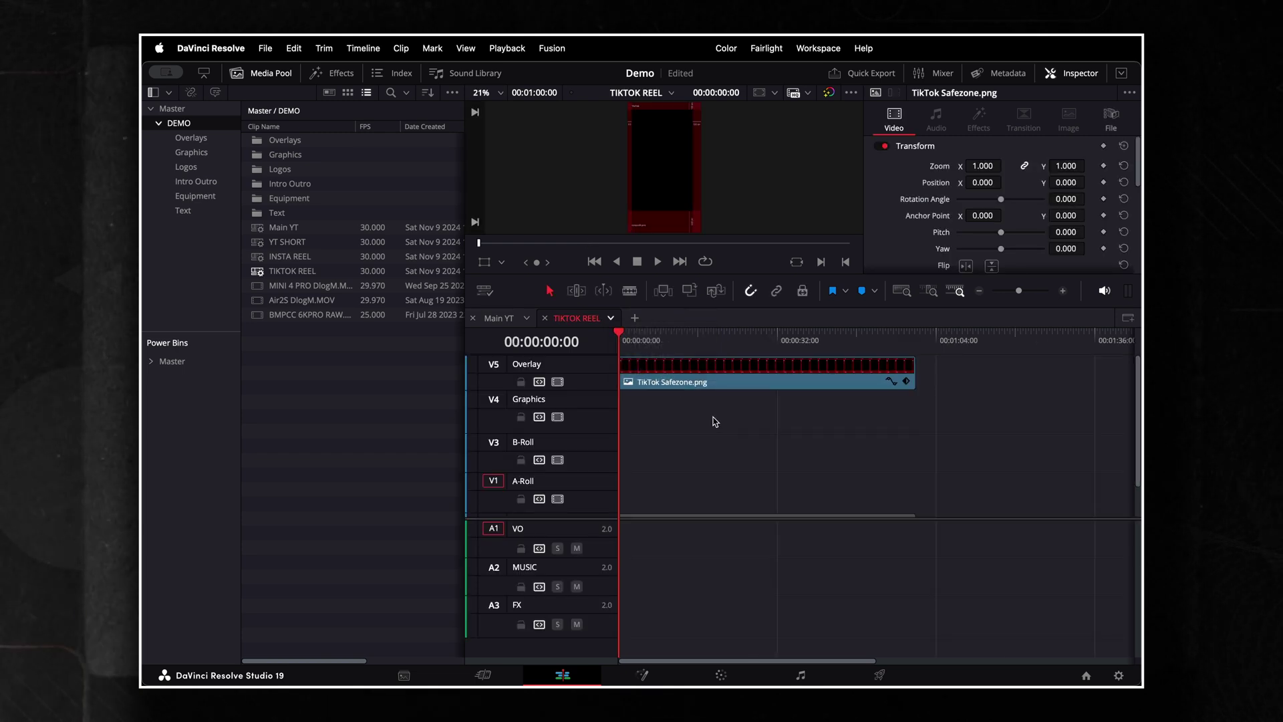
Step: Return to the Main YT timeline, select the Air2S DlogM.MOV clip, then deselect it
click(499, 319)
click(577, 318)
click(499, 319)
click(707, 500)
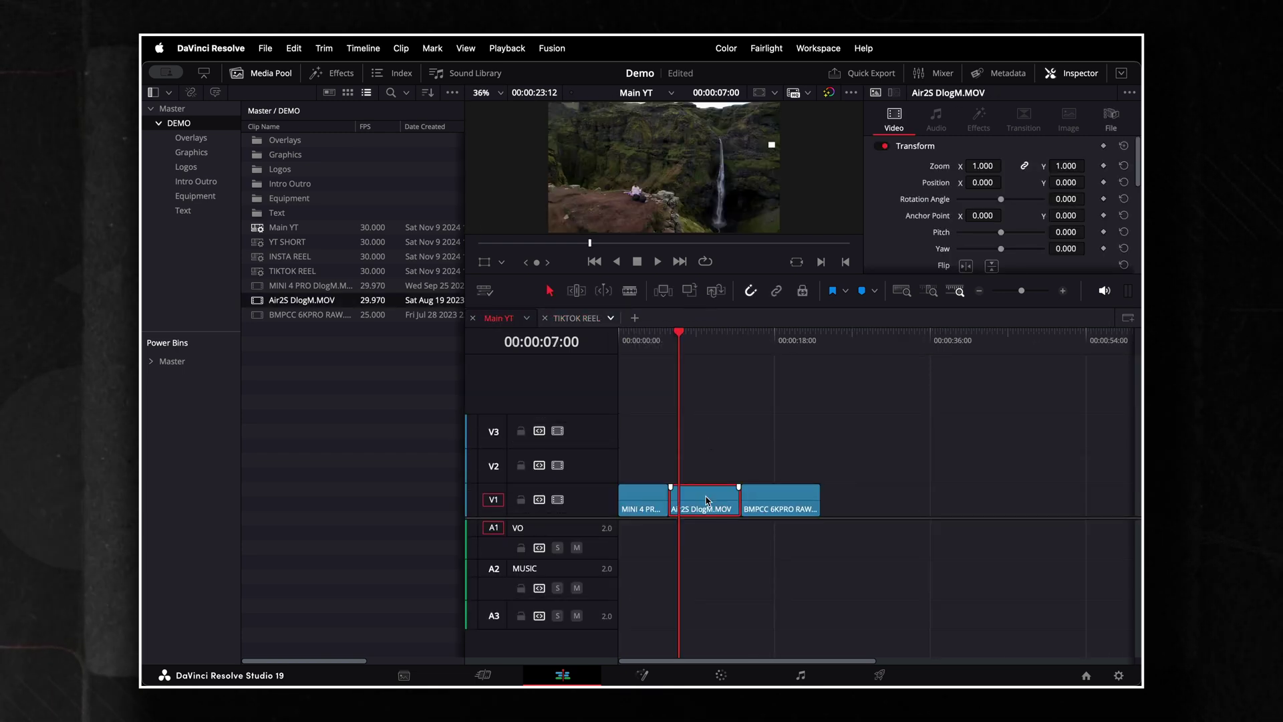
click(658, 353)
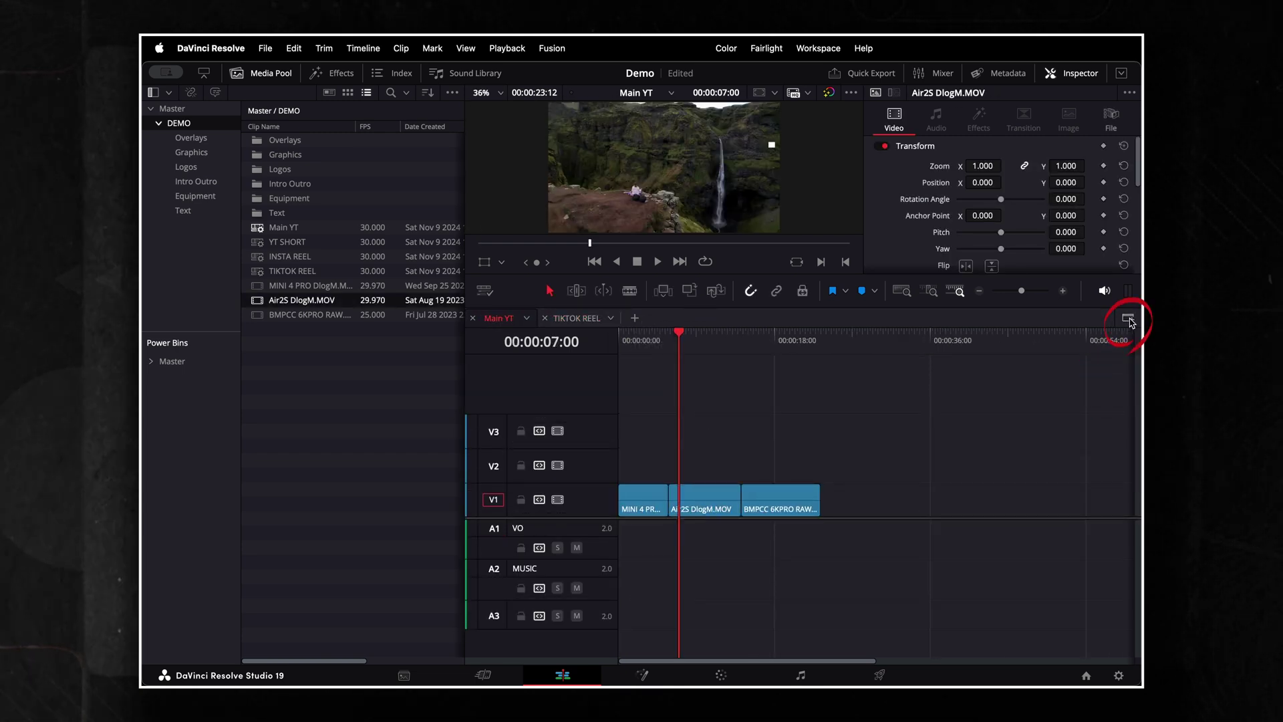
Step: Load YT SHORT in a stacked lower panel and copy the MINI 4 PRO clip onto its V4 track
click(1128, 319)
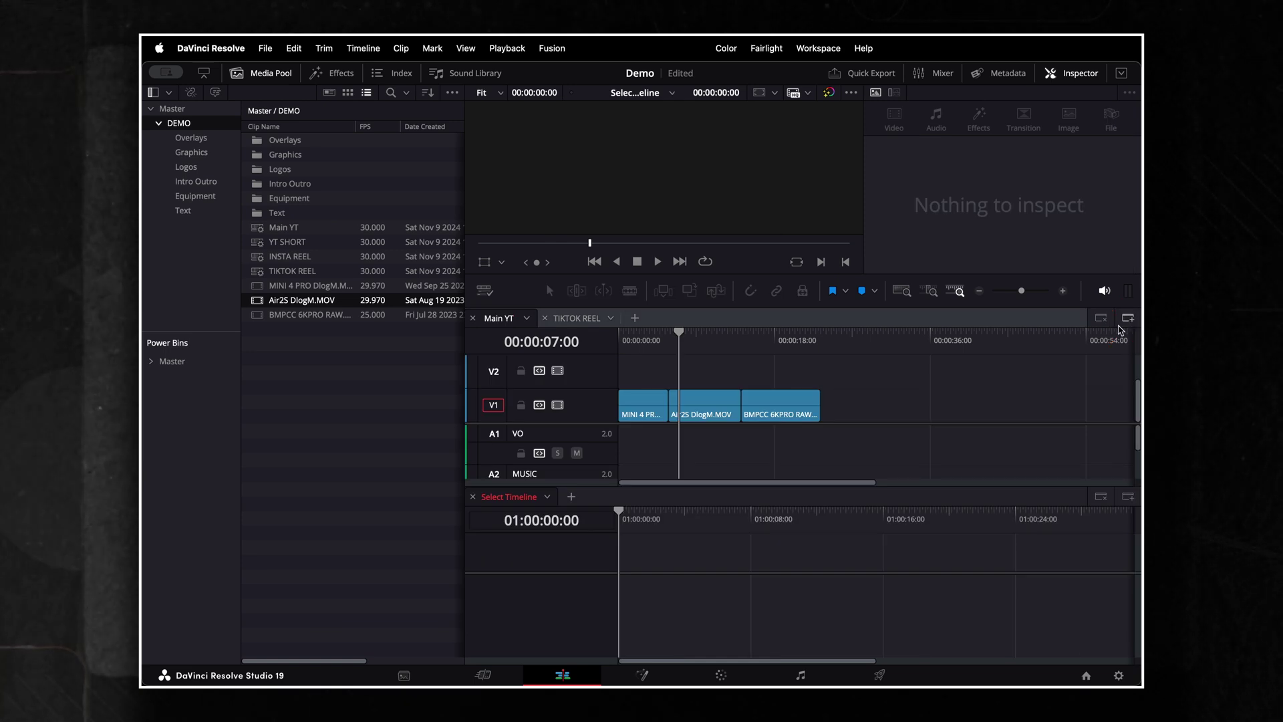
click(546, 496)
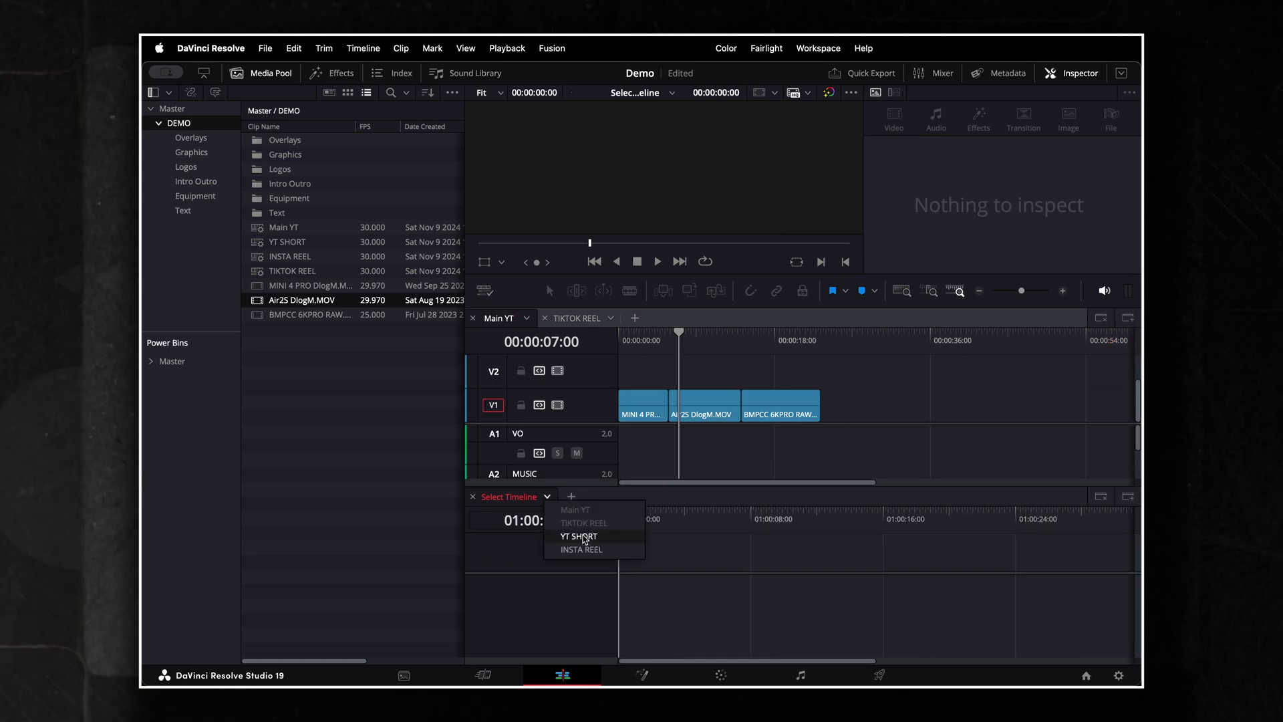
click(586, 536)
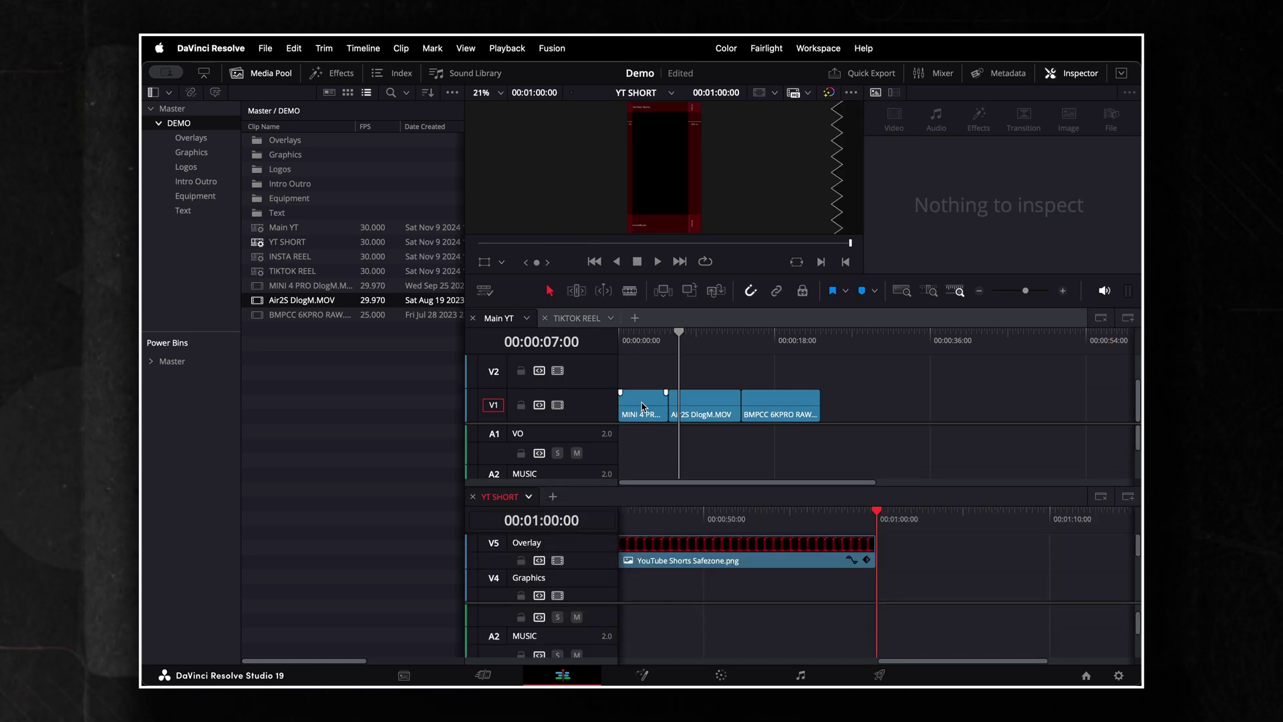
drag(641, 406, 669, 580)
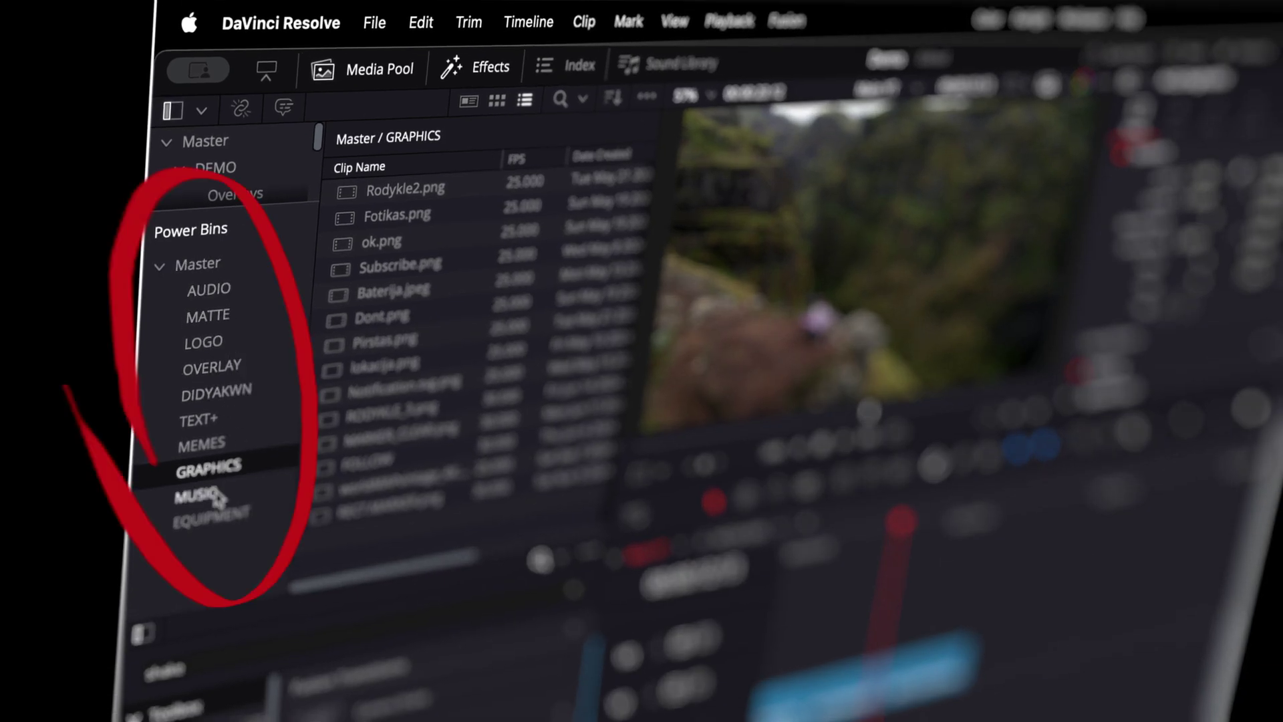
Step: Browse the MATTE, LOGO, OVERLAY, DIDYAKWN and MEMES power bins to view their clips
click(209, 316)
click(207, 340)
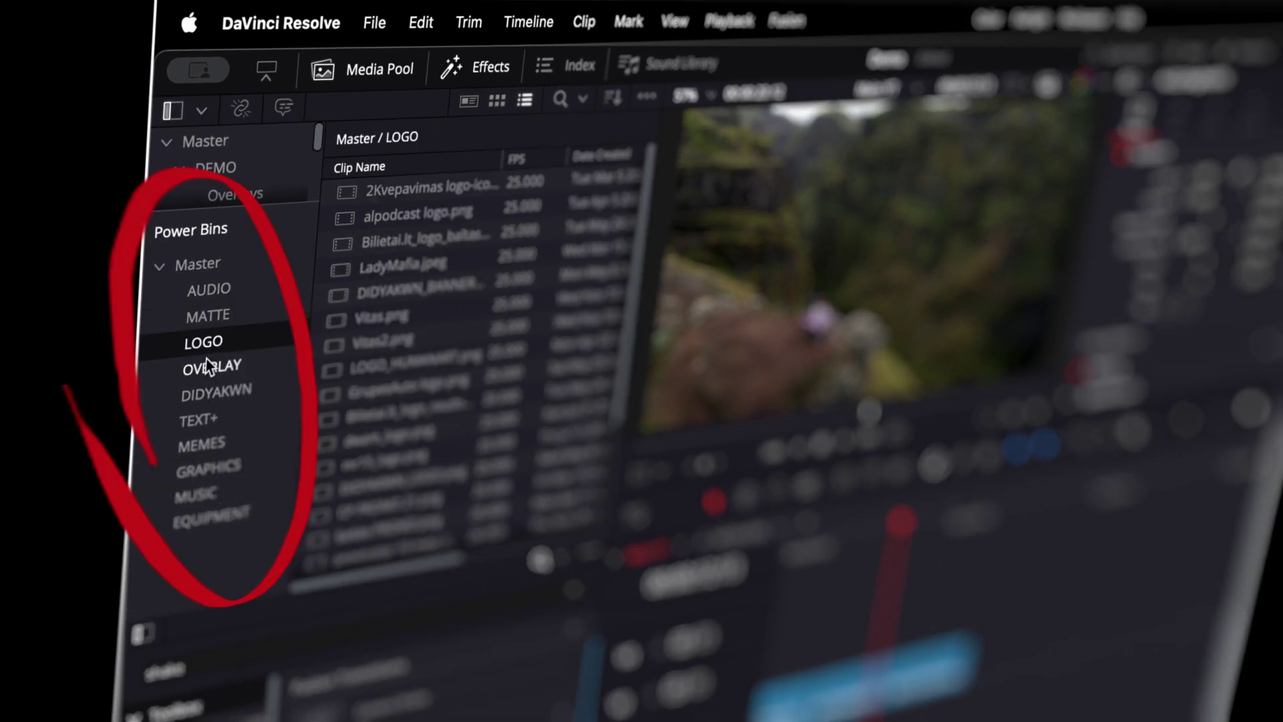
click(206, 367)
click(205, 393)
click(202, 441)
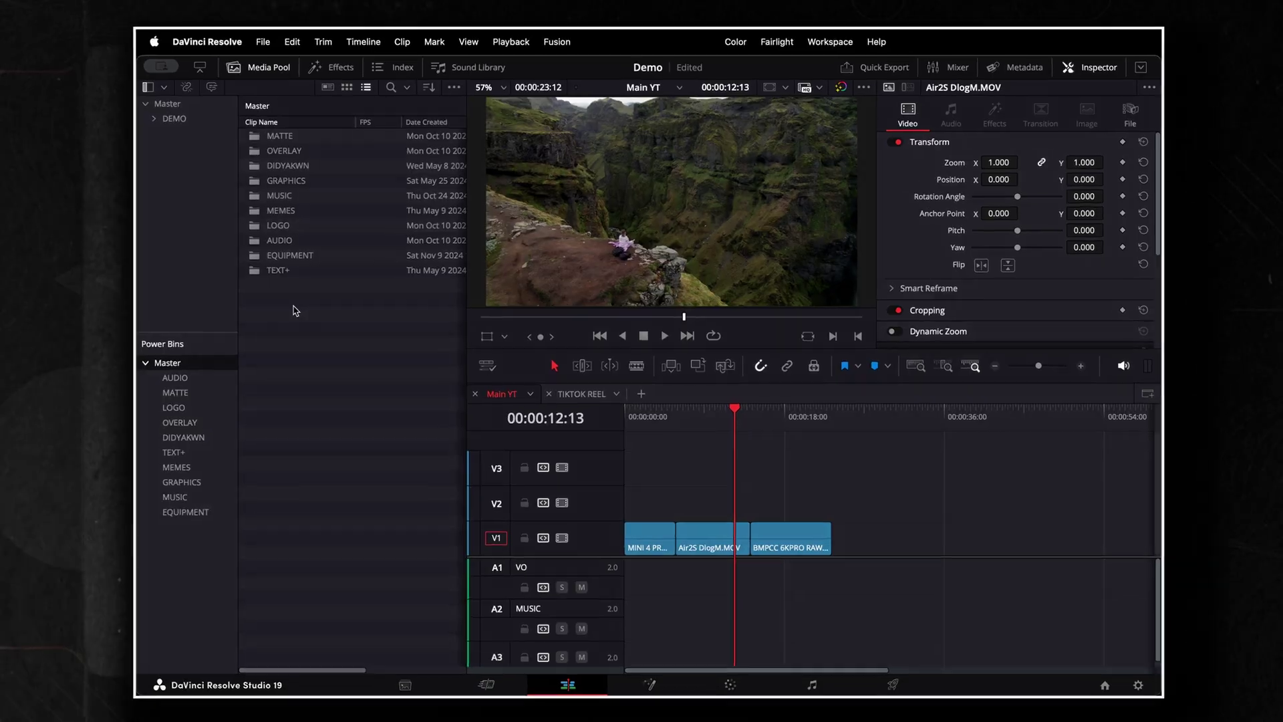
Step: Create a new bin, show the Power Bins section in the media pool, and expand Master
right_click(267, 310)
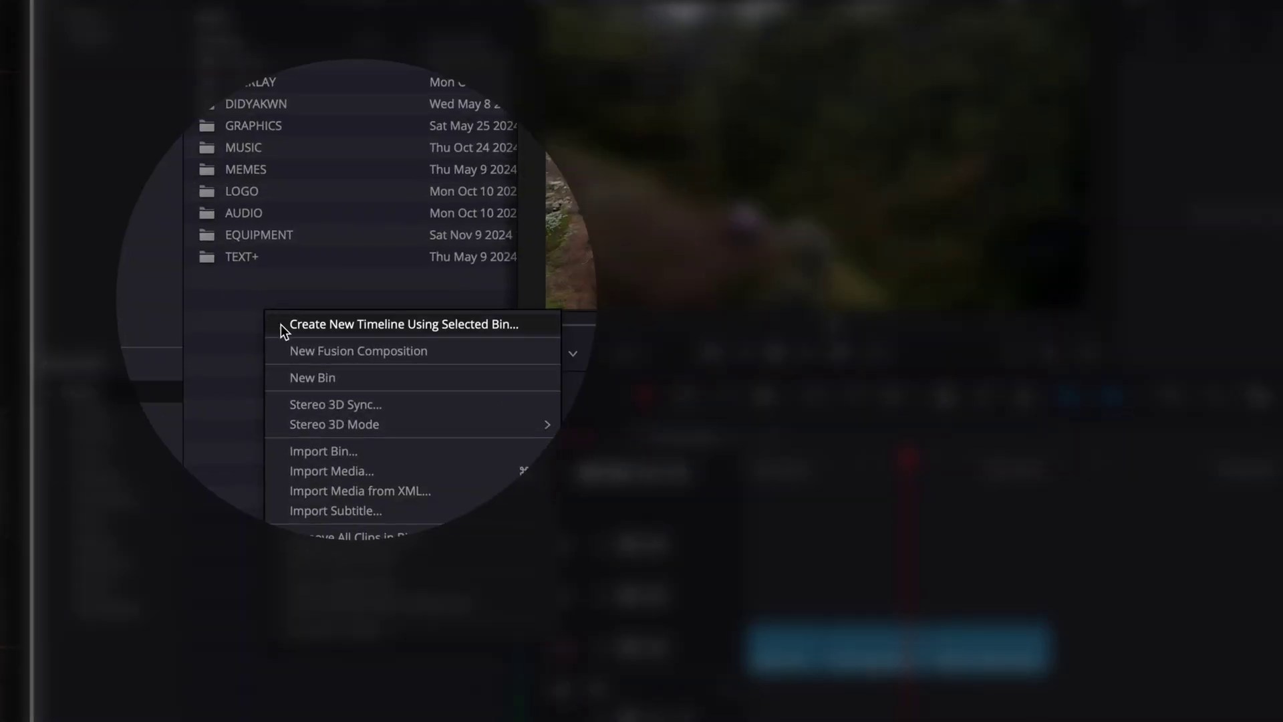
click(303, 376)
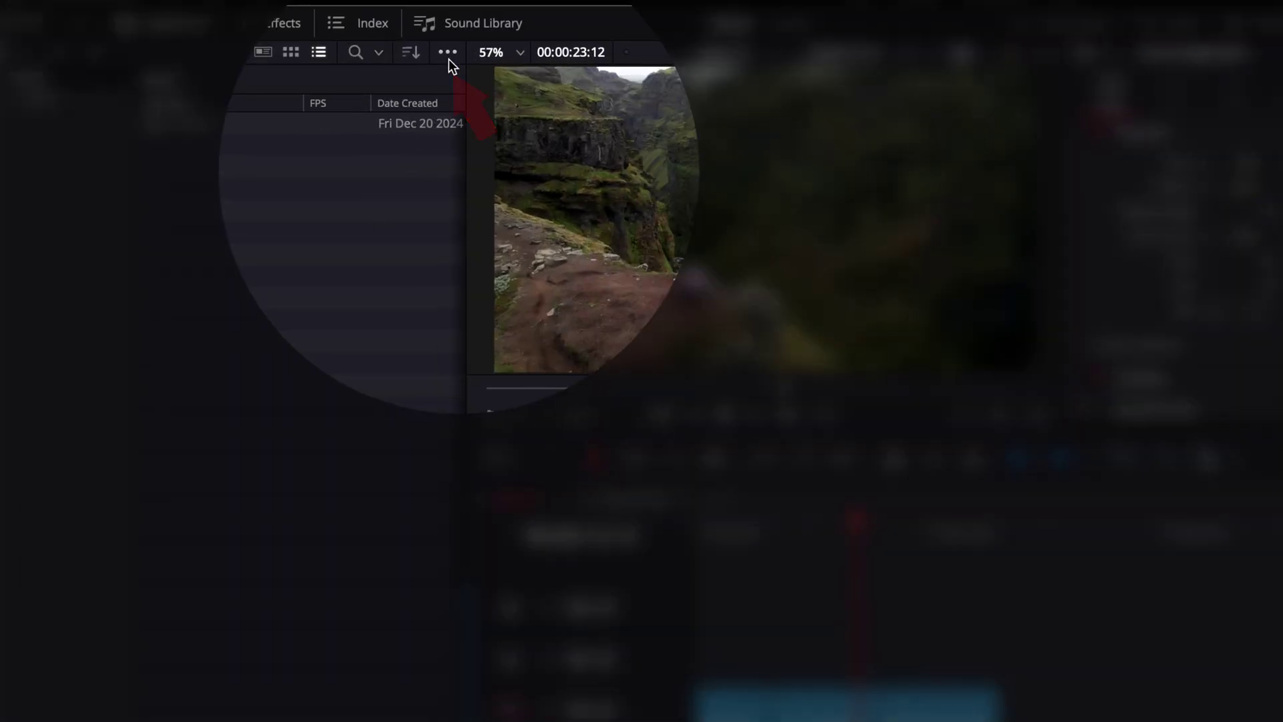
click(447, 54)
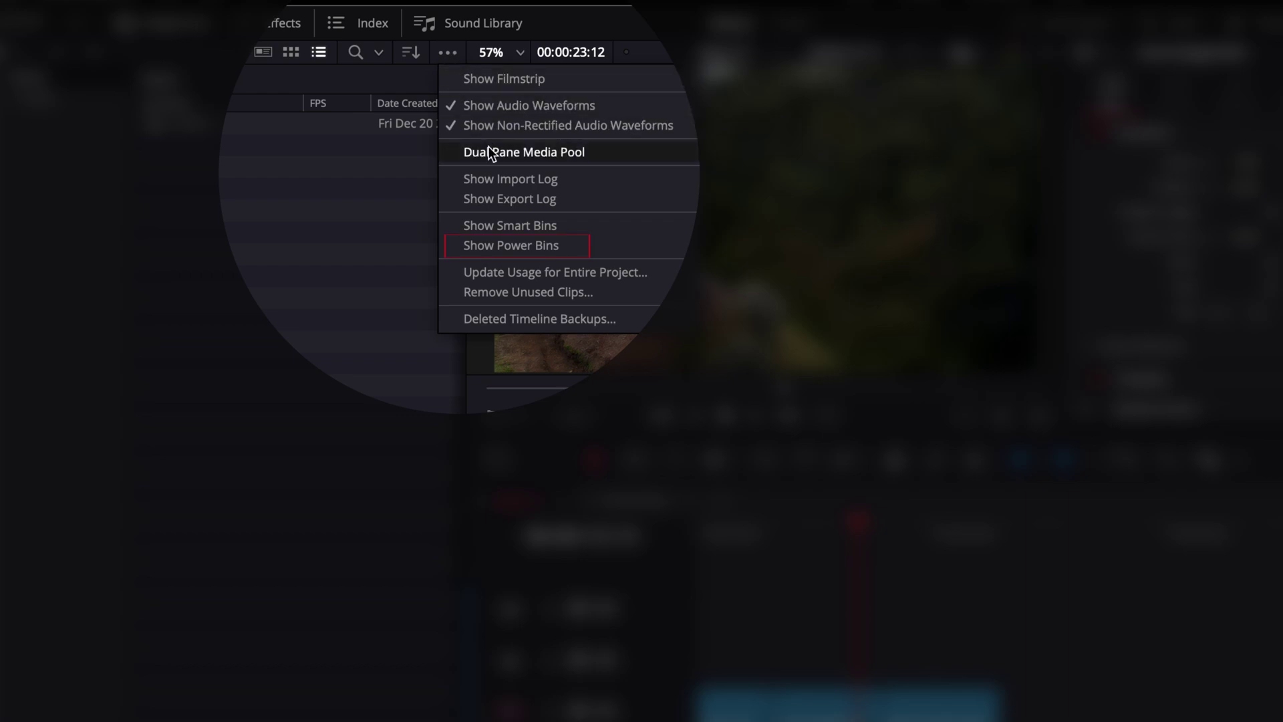
click(508, 246)
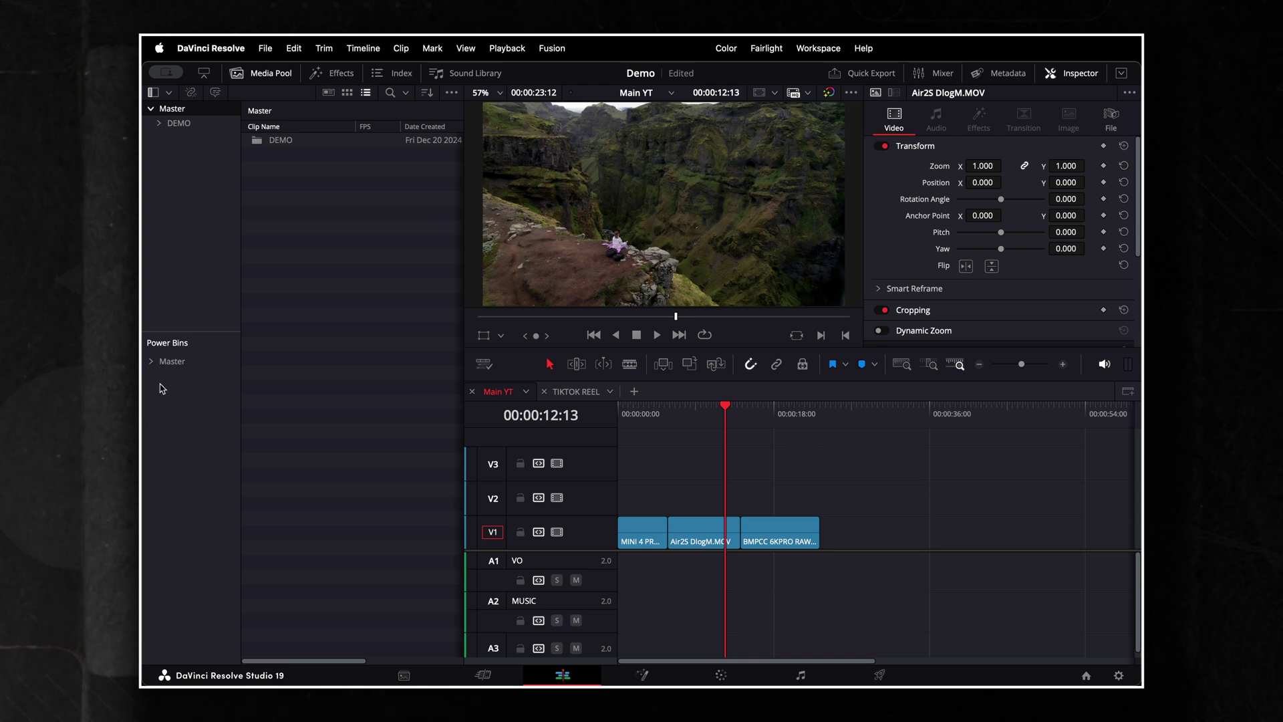
click(151, 364)
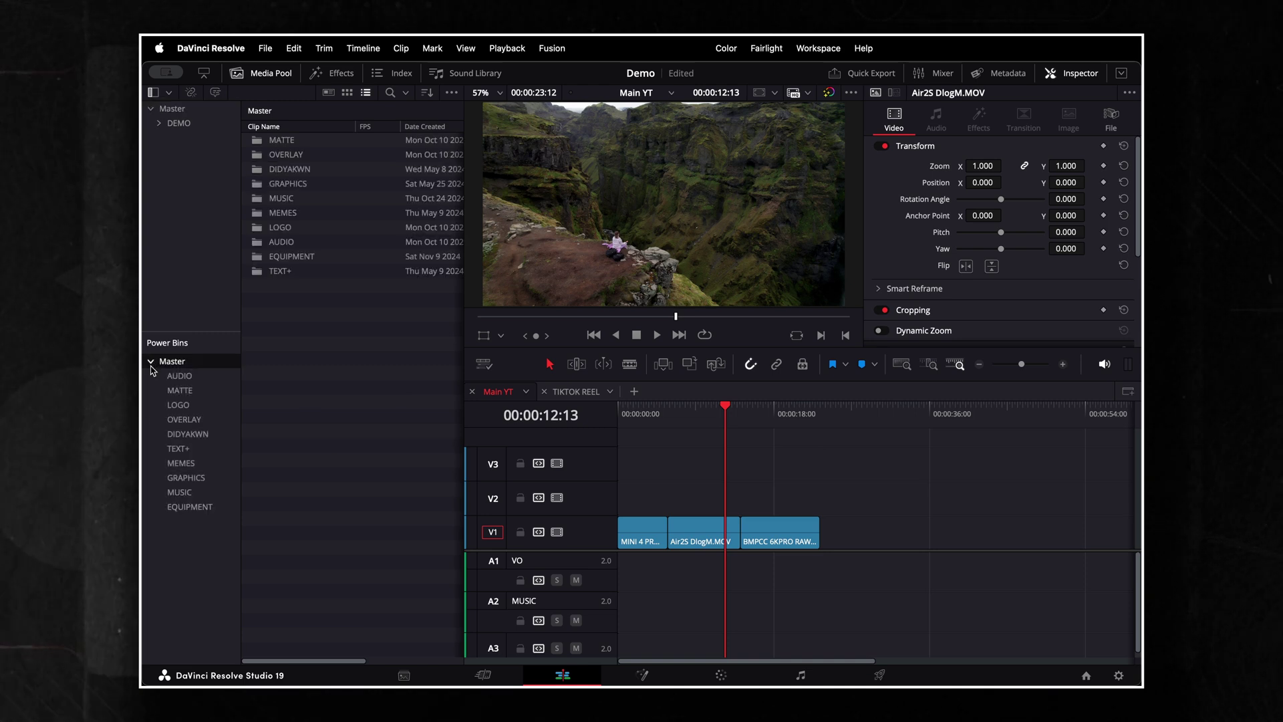
Step: Create a DEMO power bin and drag the Air2S DlogM.MOV and BMPCC 6KPRO RAW.braw clips into it
key(super+shift+n)
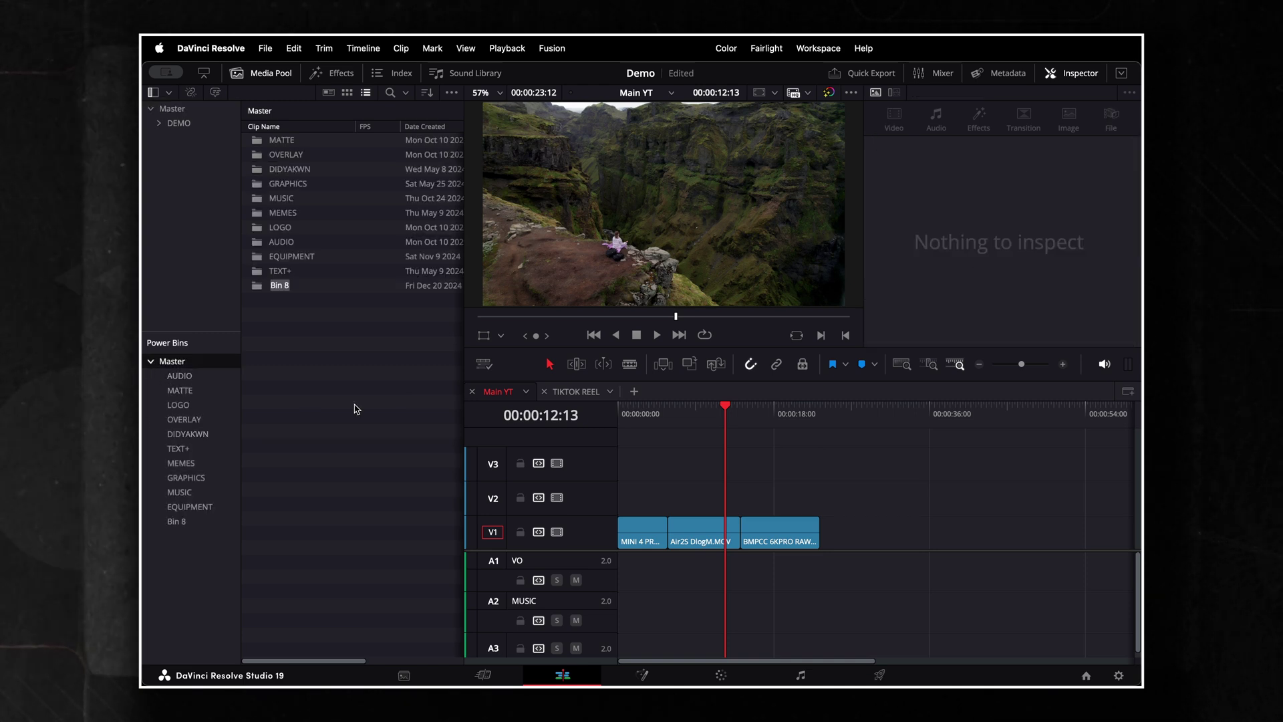
text(DEMO)
click(701, 532)
drag(702, 532, 285, 398)
drag(487, 412, 338, 610)
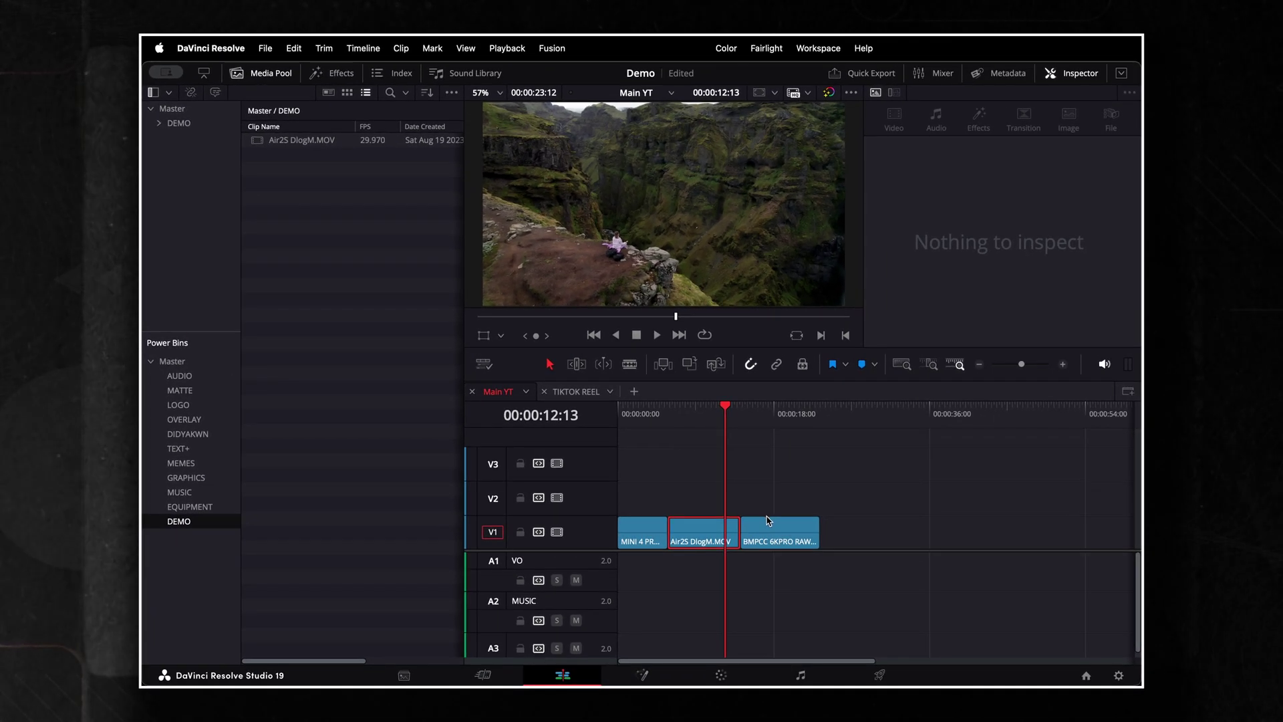
drag(1216, 599, 1176, 596)
drag(741, 516, 382, 404)
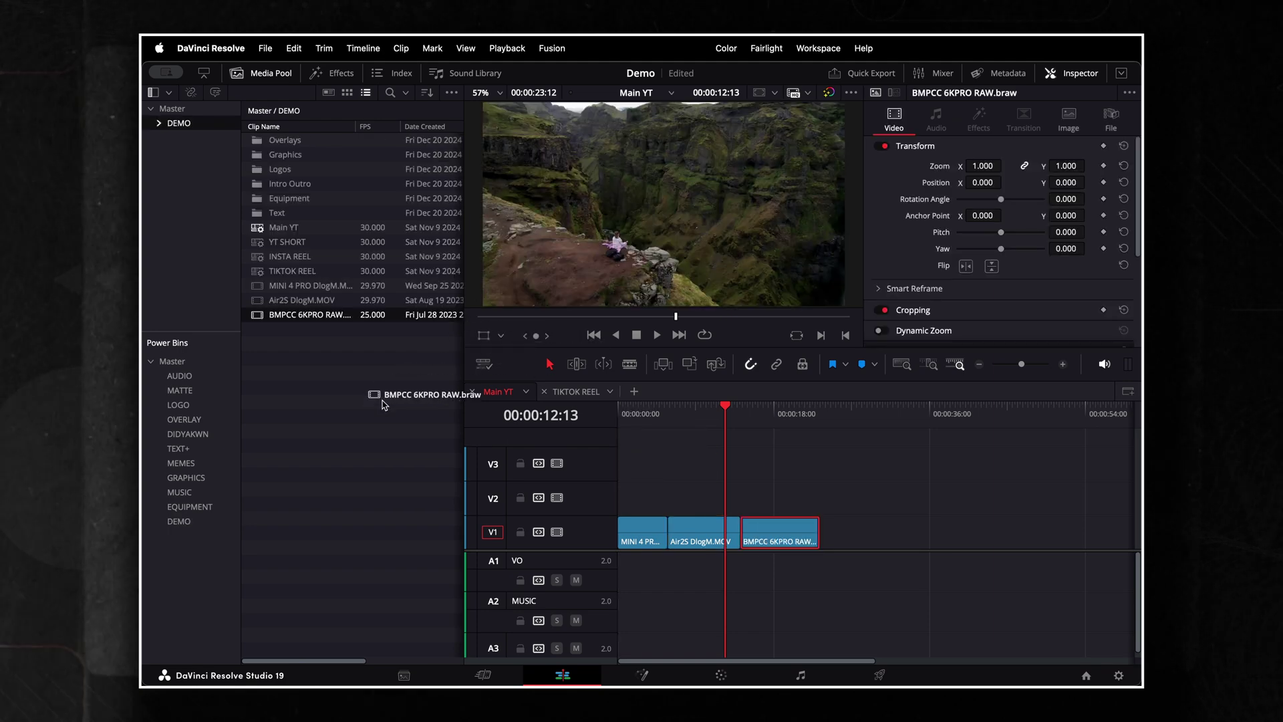
drag(188, 529, 185, 530)
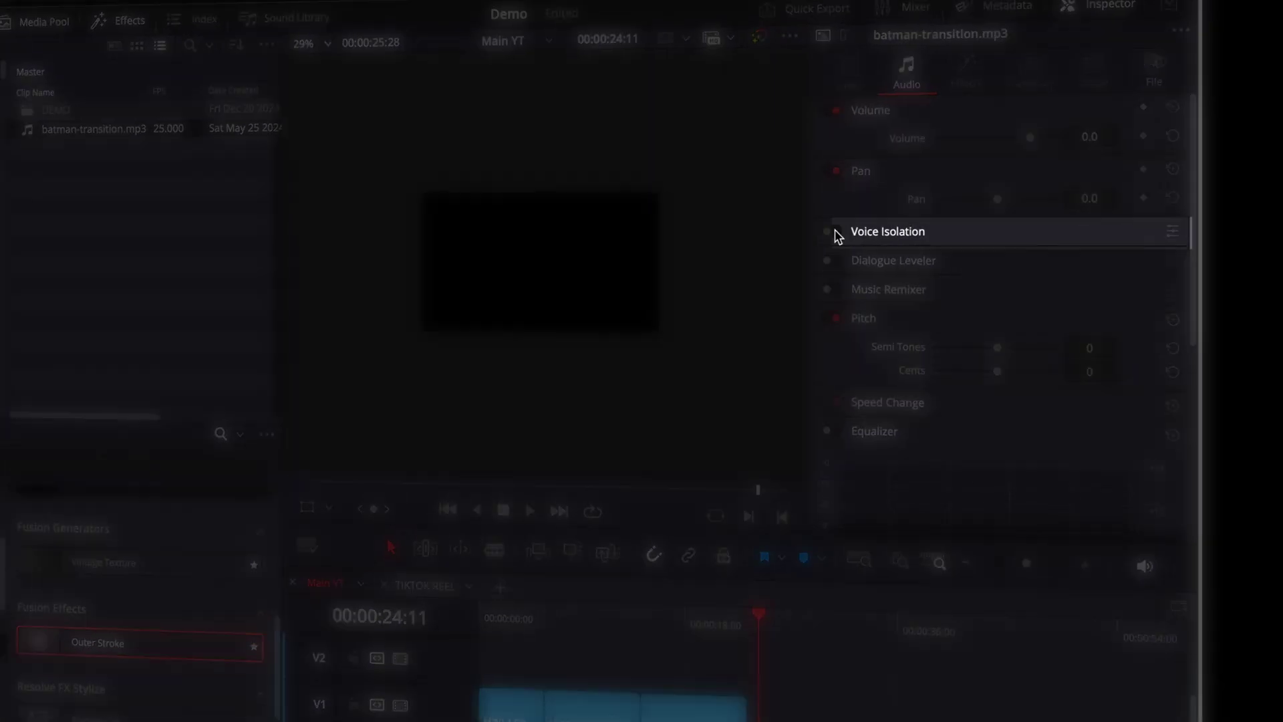
Step: Enable Voice Isolation on batman-transition.mp3 and set its Amount to 32
click(827, 231)
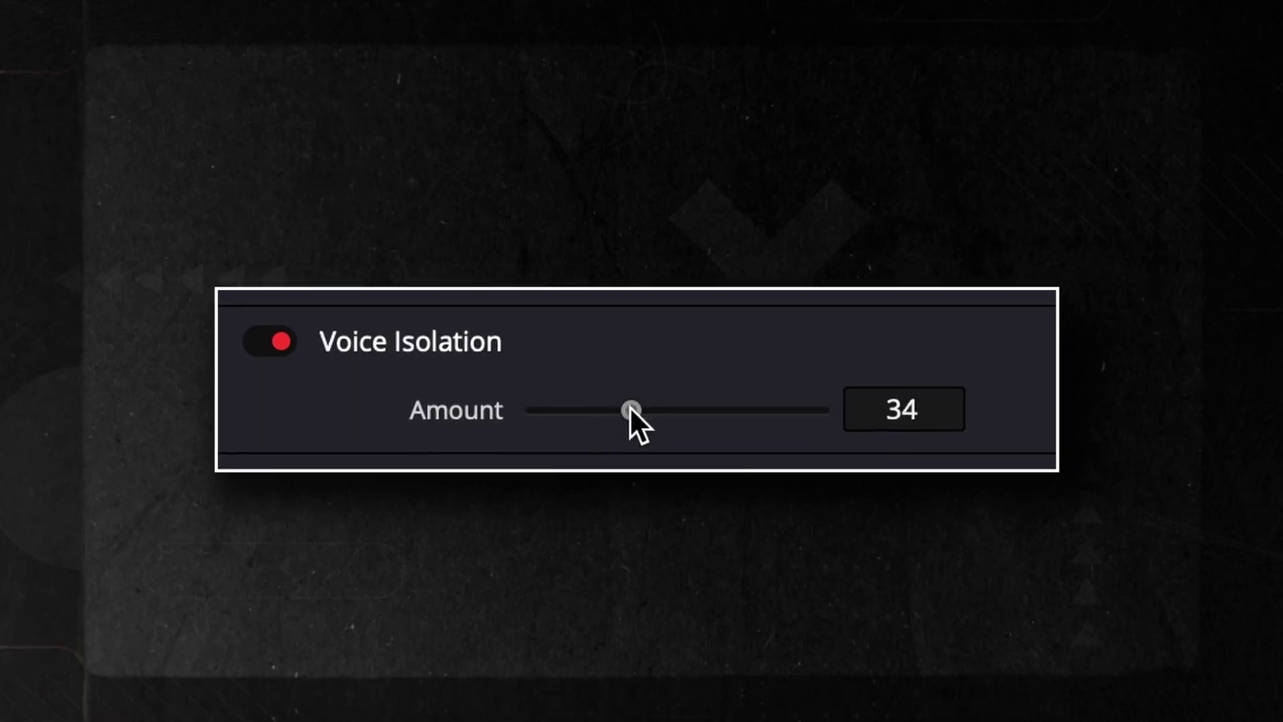
drag(630, 406, 604, 407)
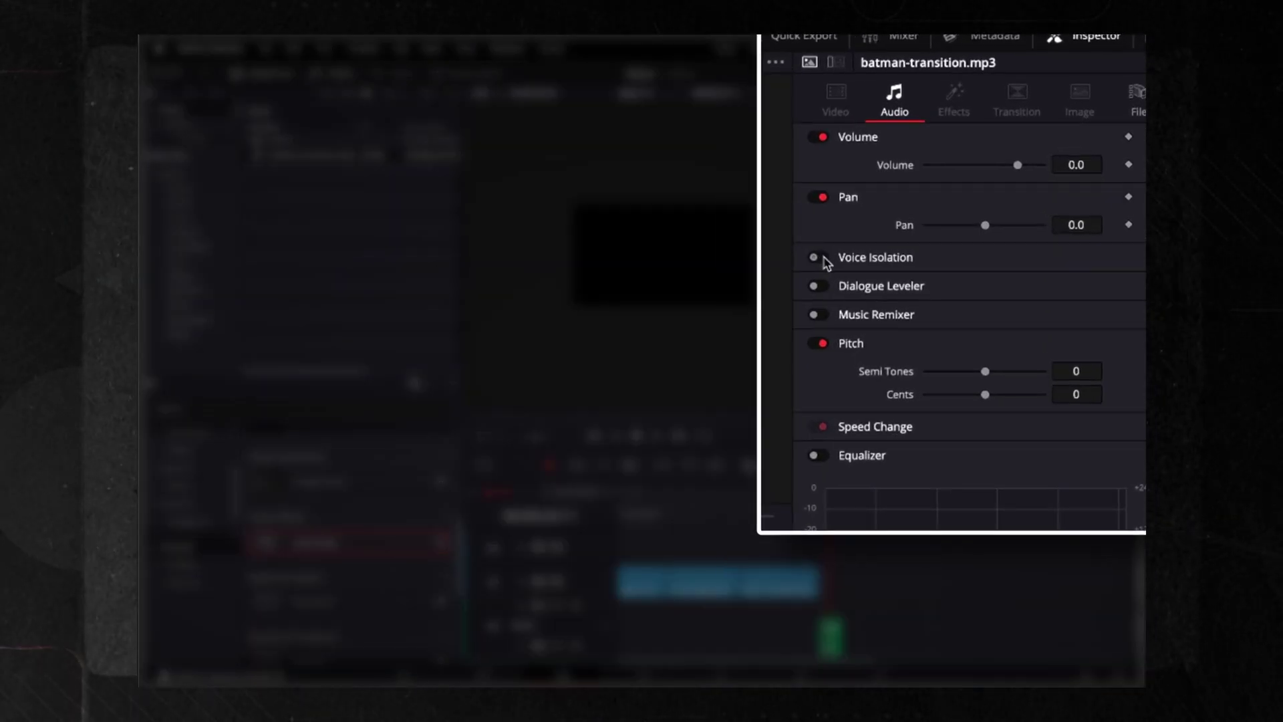
click(817, 257)
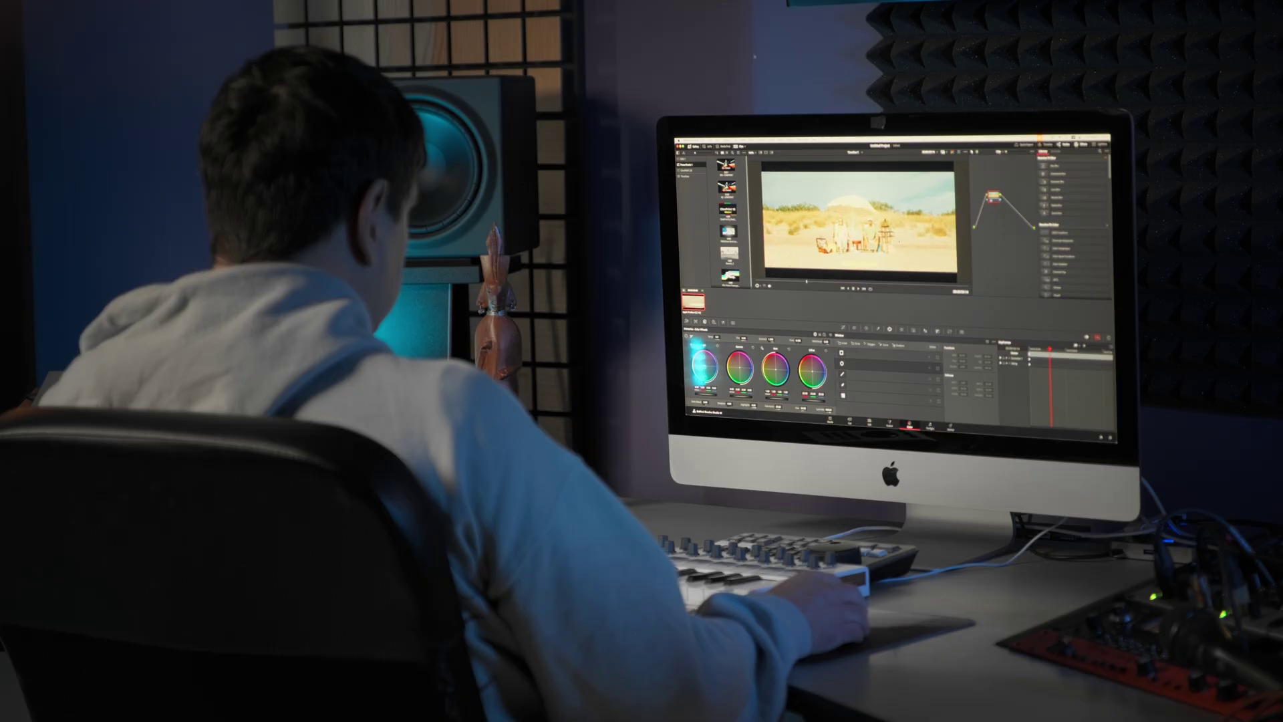
click(866, 329)
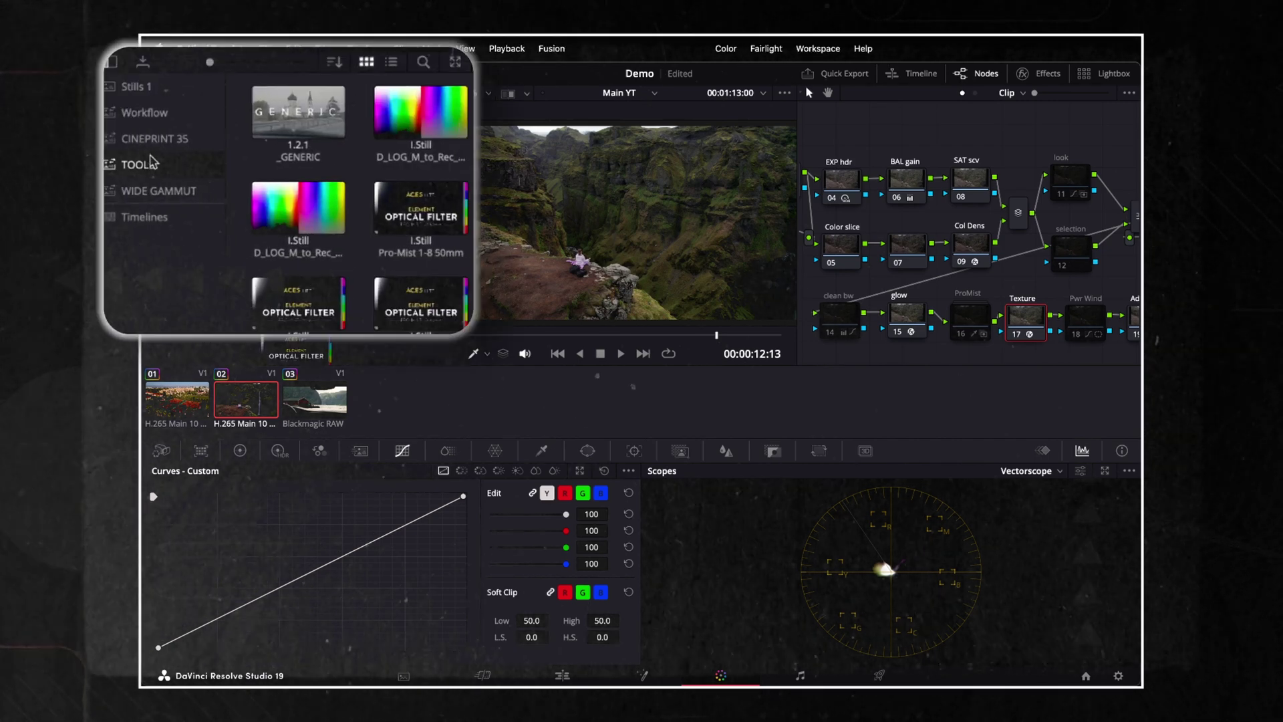
click(159, 136)
click(161, 110)
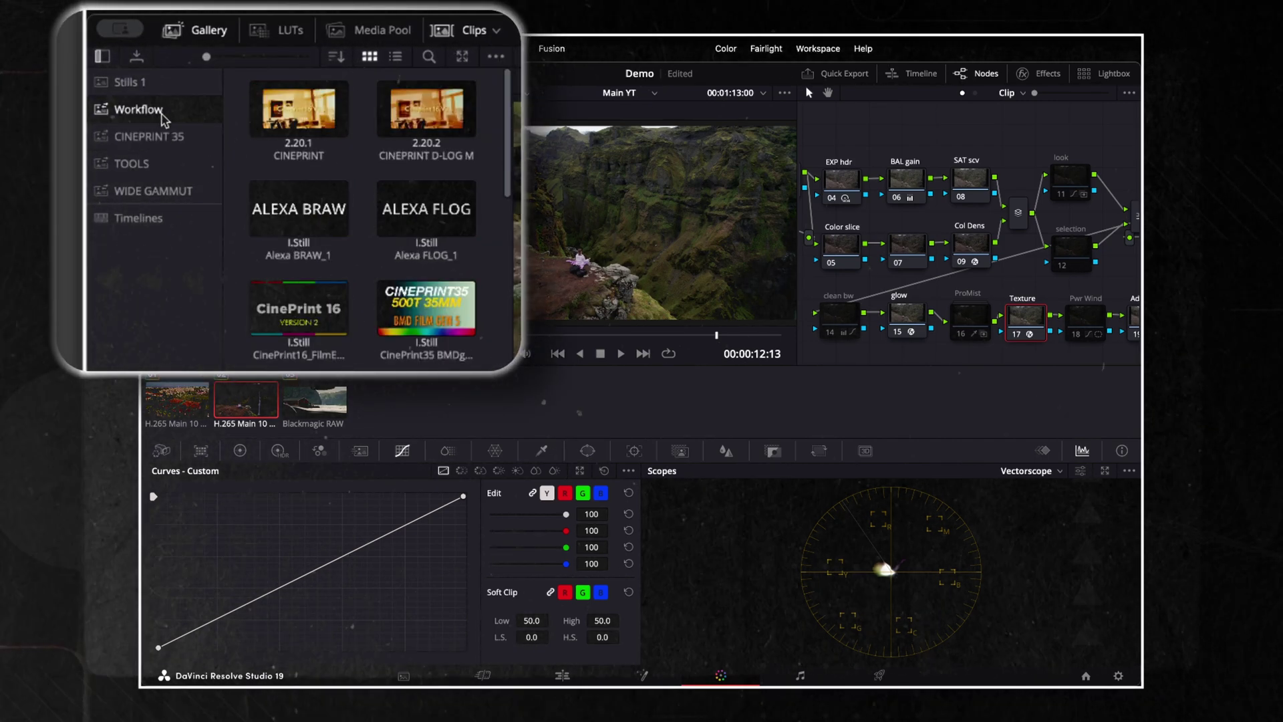
click(175, 160)
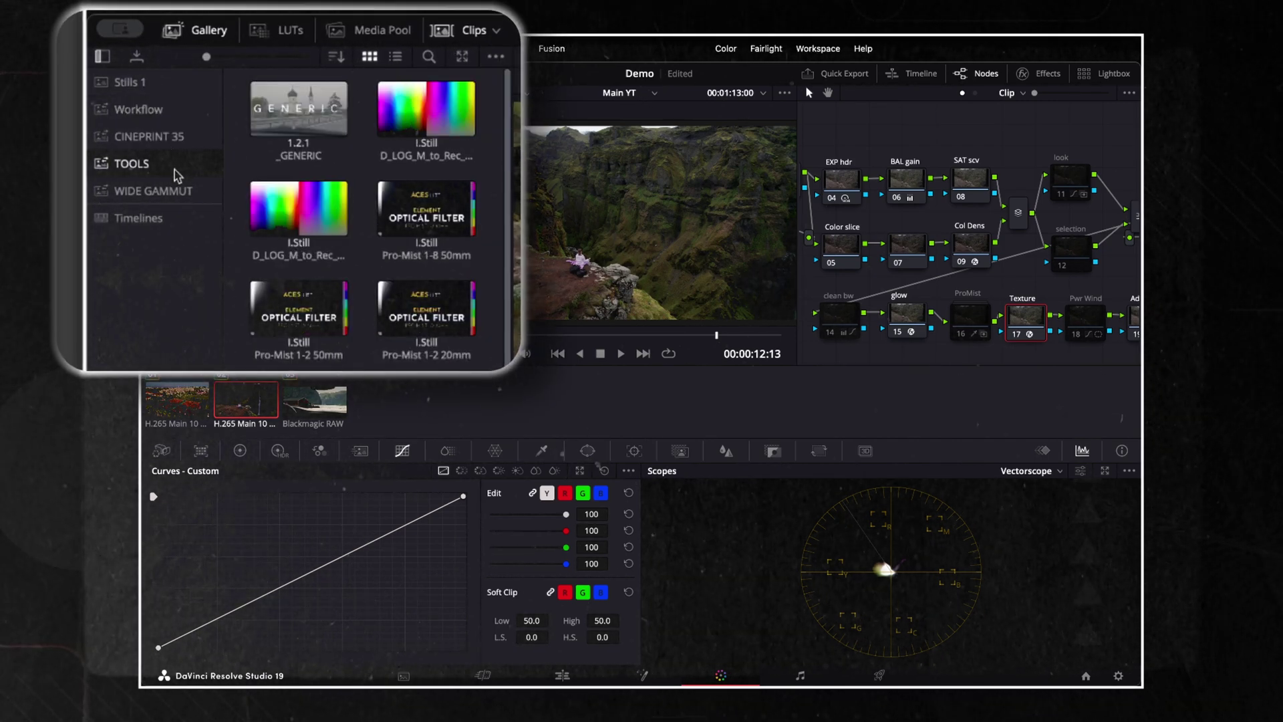
click(197, 137)
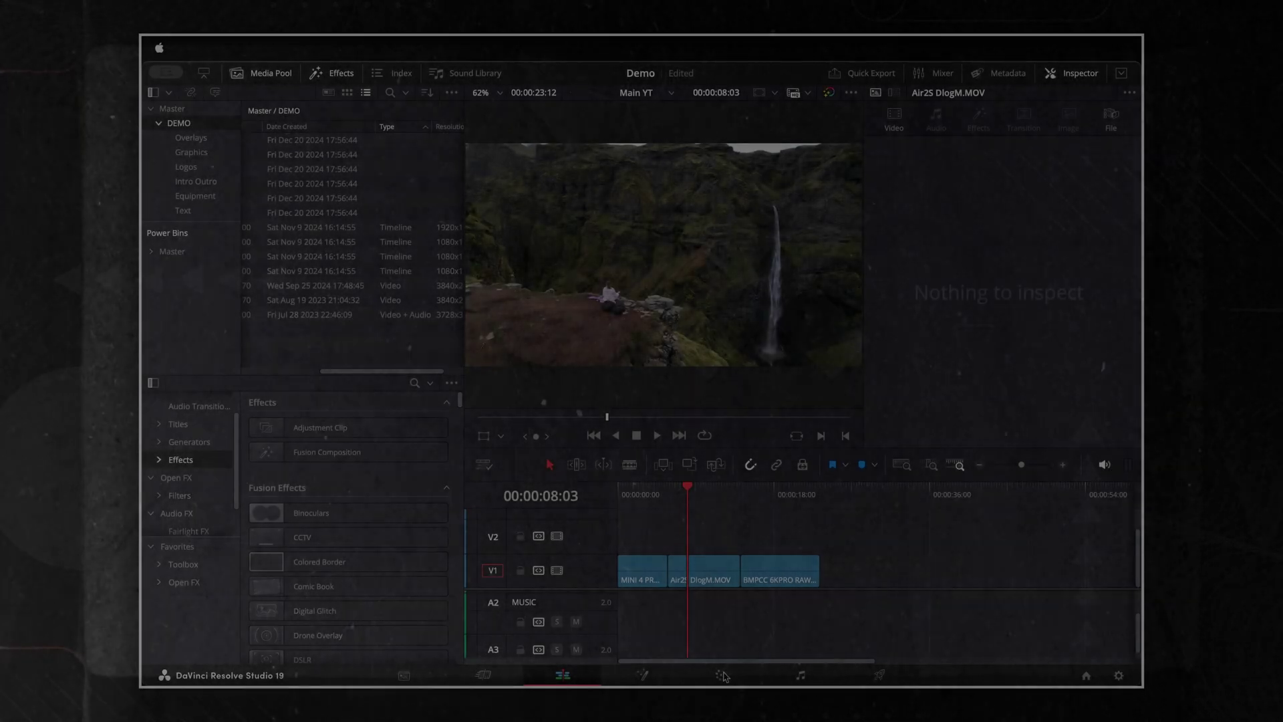
Step: On the Color page with the Gallery open, add two serial nodes after node 01
click(721, 676)
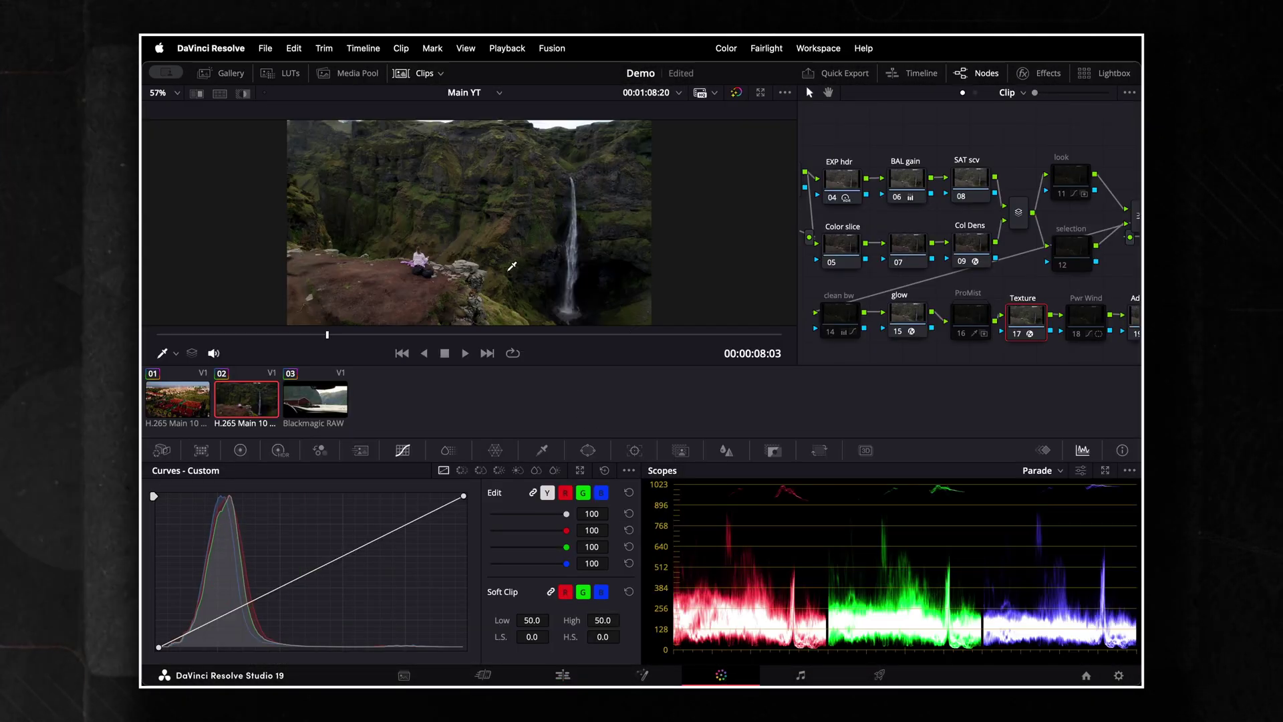
click(234, 75)
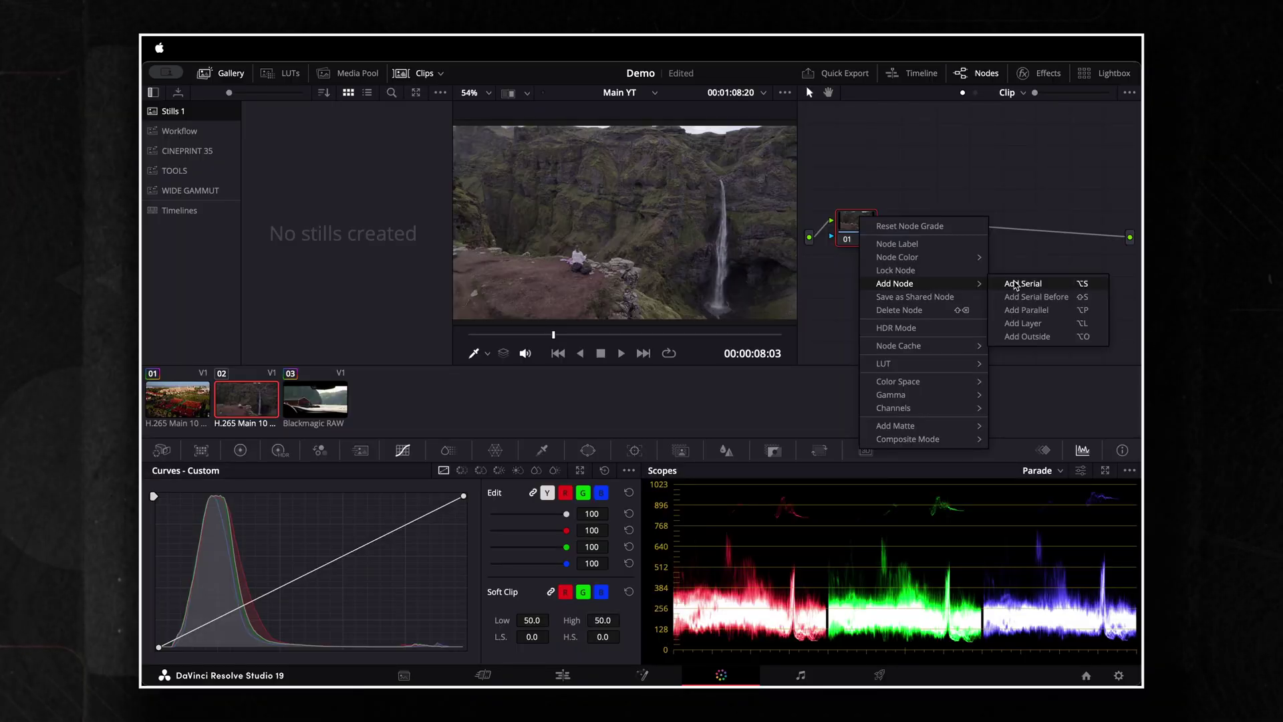
click(1015, 284)
key(alt+s)
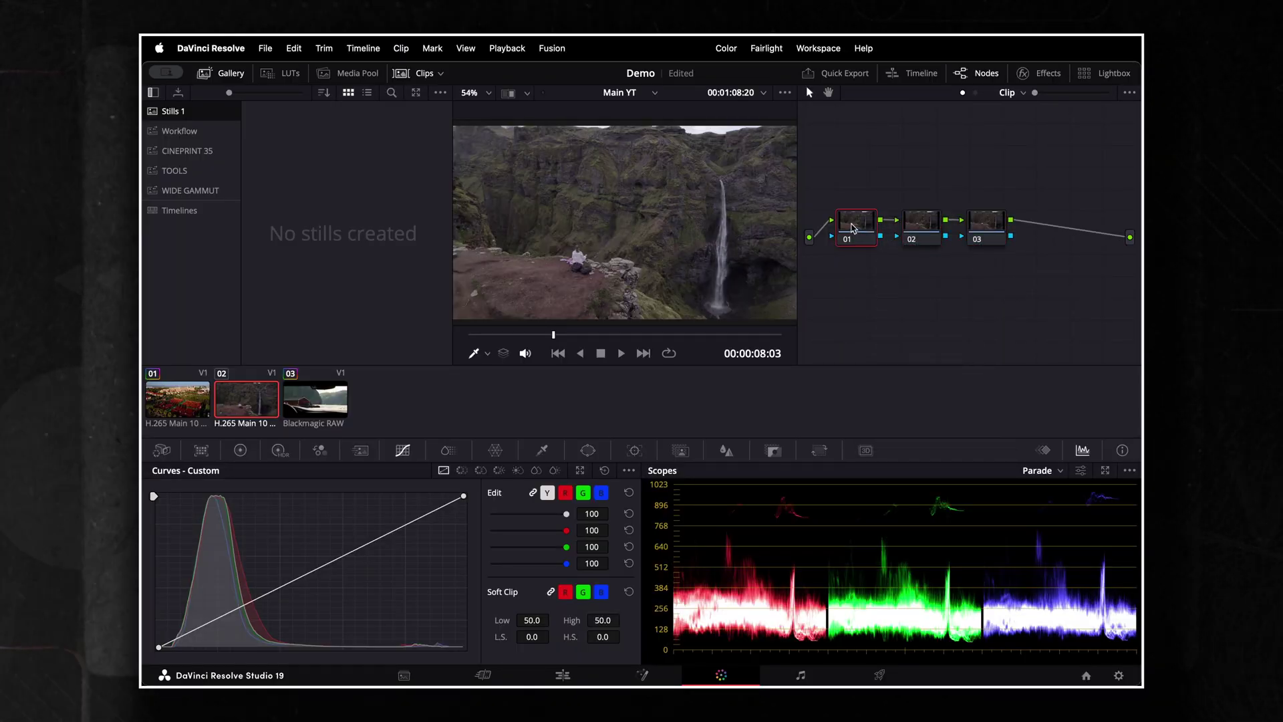
Step: Apply an S-curve on the custom curve, boost saturation, and shift shadow and highlight colour
drag(254, 597, 197, 631)
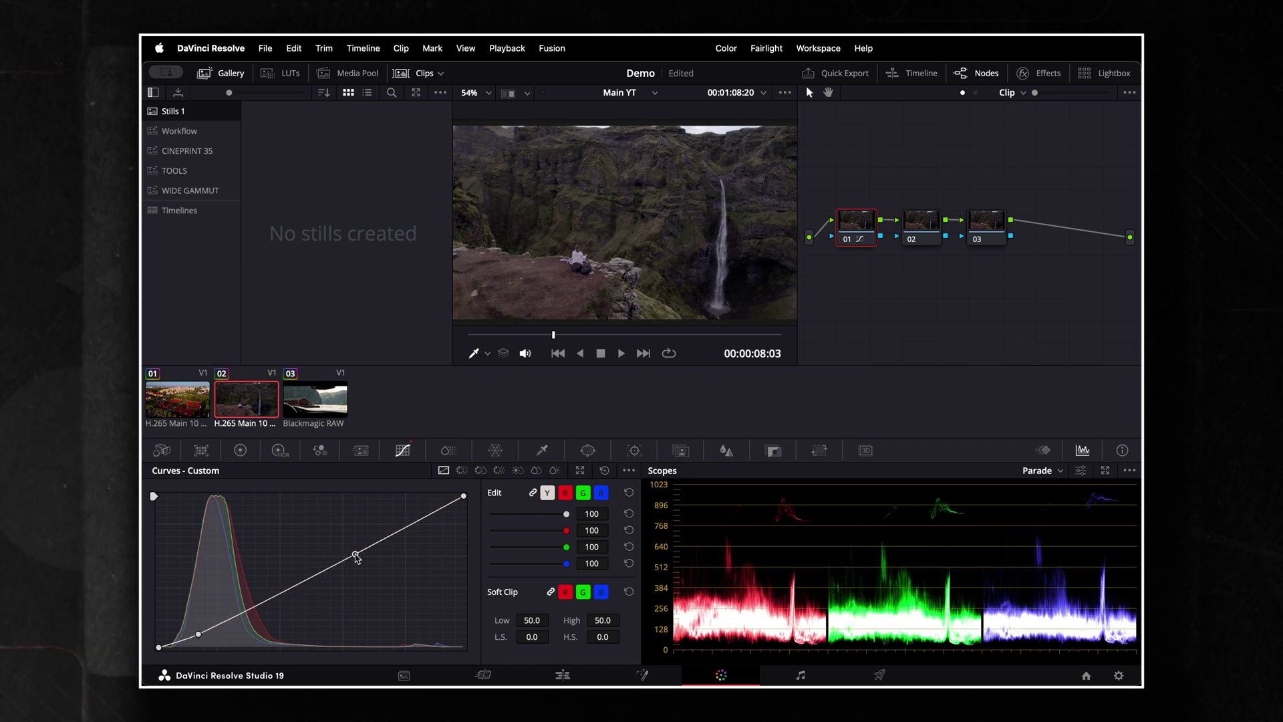
drag(347, 553, 347, 530)
click(240, 449)
drag(447, 656, 469, 650)
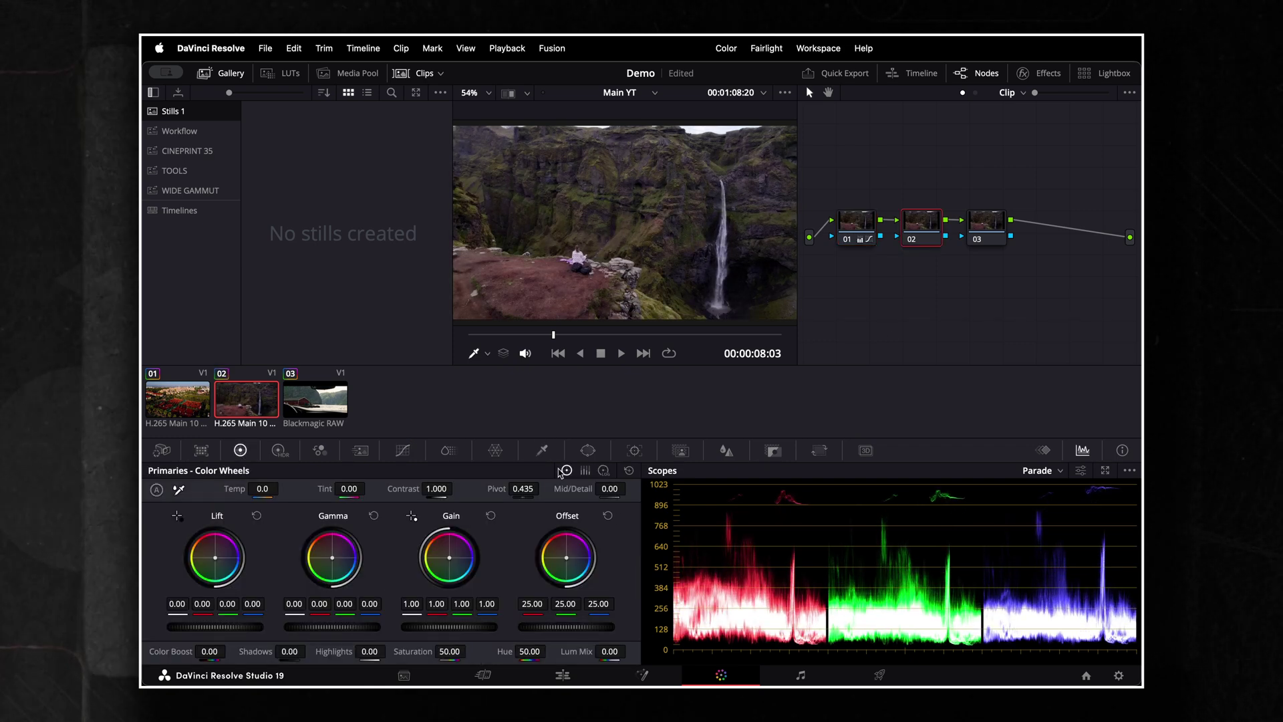
drag(215, 564, 211, 561)
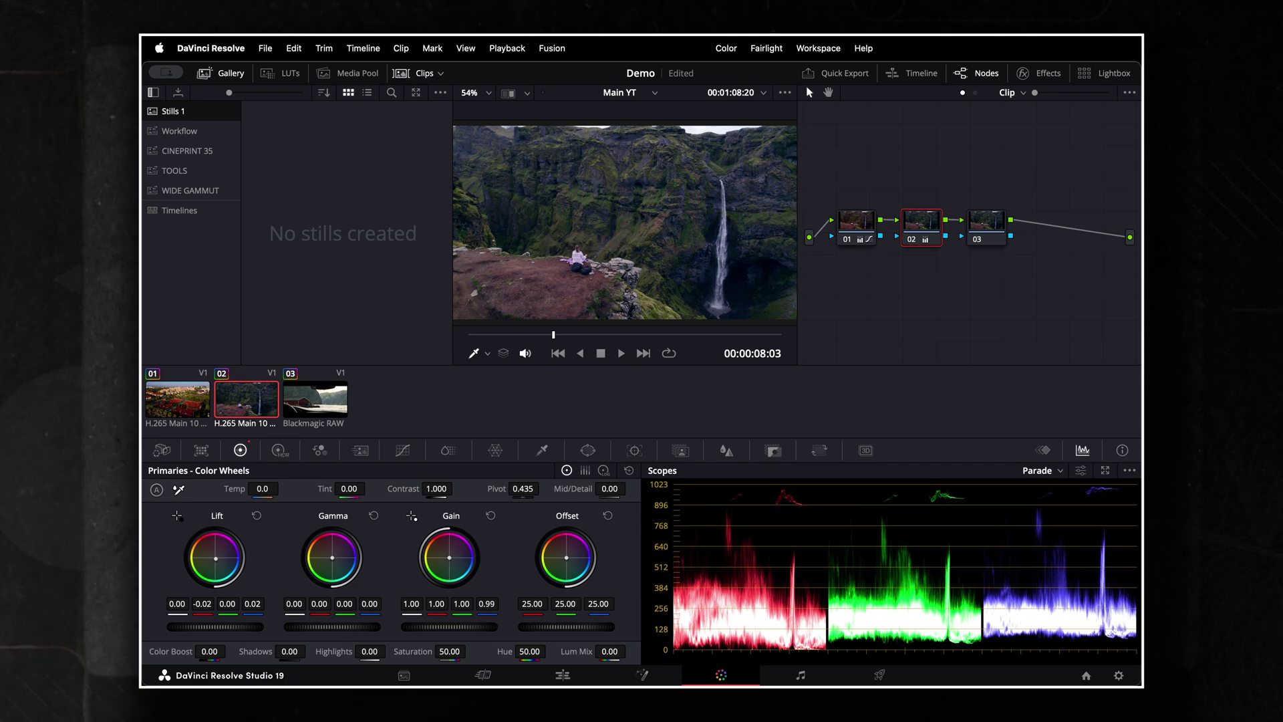
drag(449, 557, 447, 556)
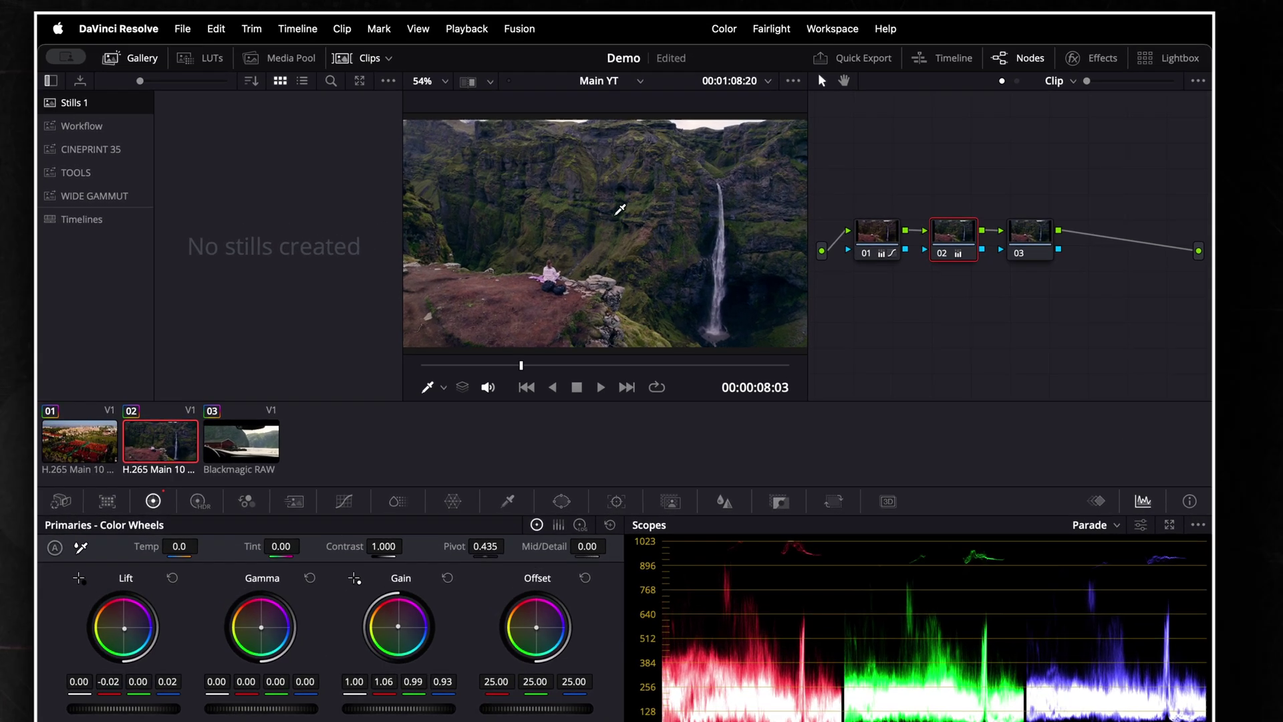
Step: Grab a still of the graded waterfall frame and label it Demo
right_click(634, 209)
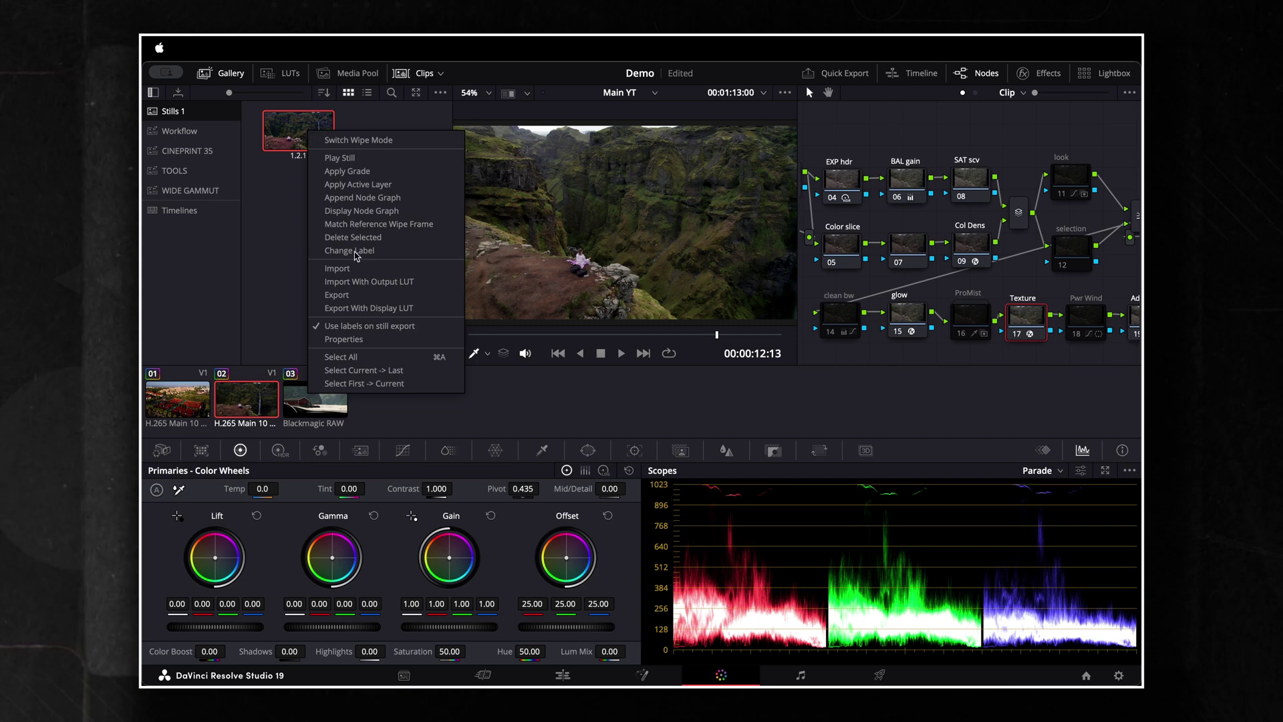
click(354, 251)
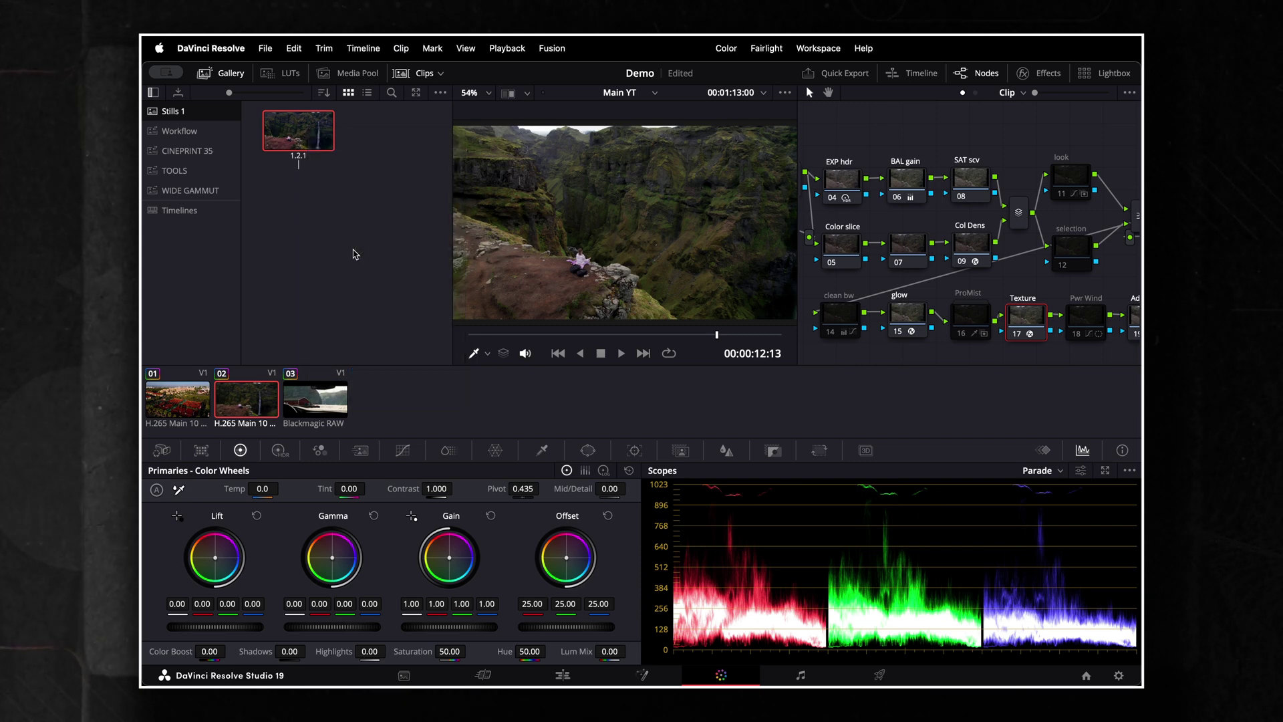
text(Demo)
key(Return)
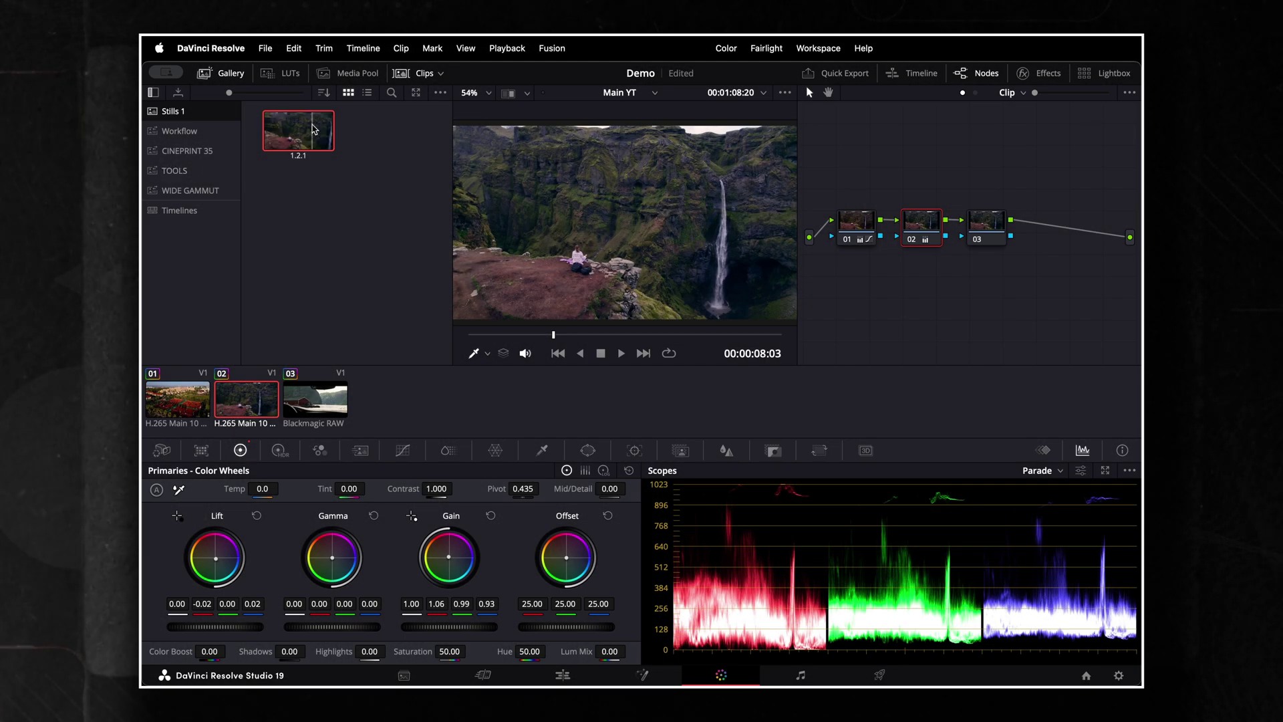
Step: Move the Demo still into the Workflow PowerGrade album and apply its grade to clip 02
drag(275, 168, 204, 131)
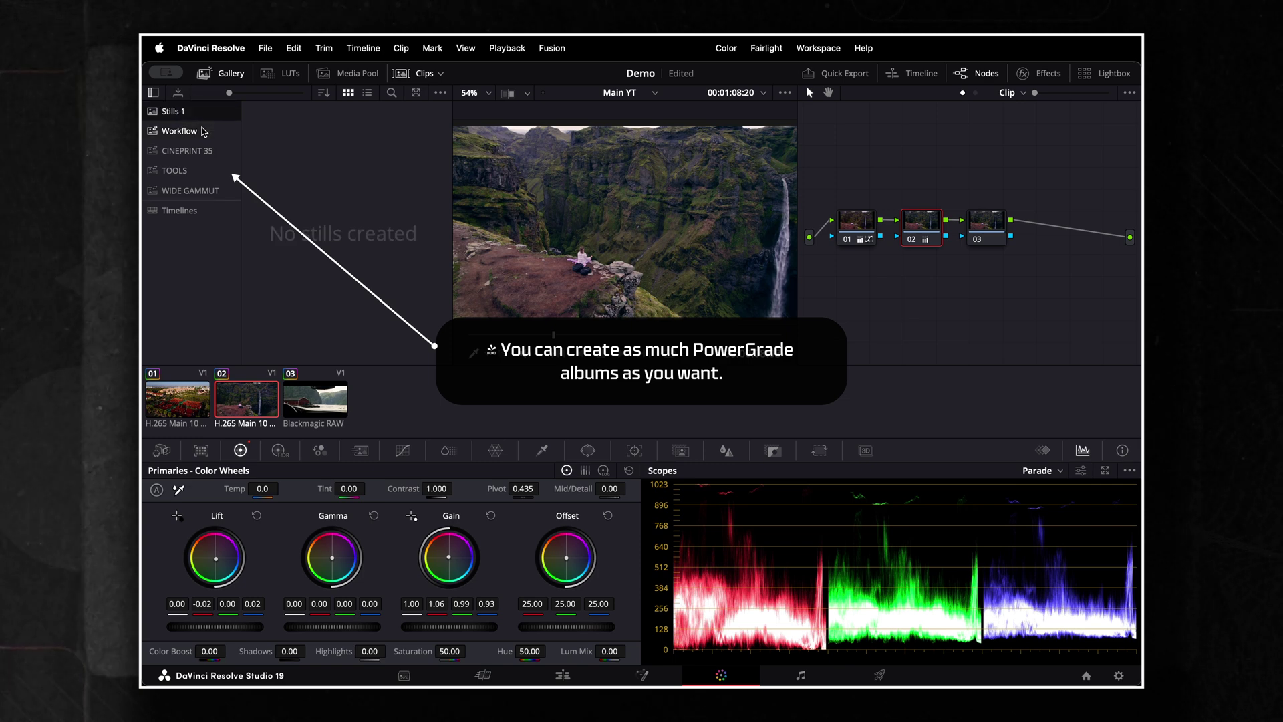
click(210, 133)
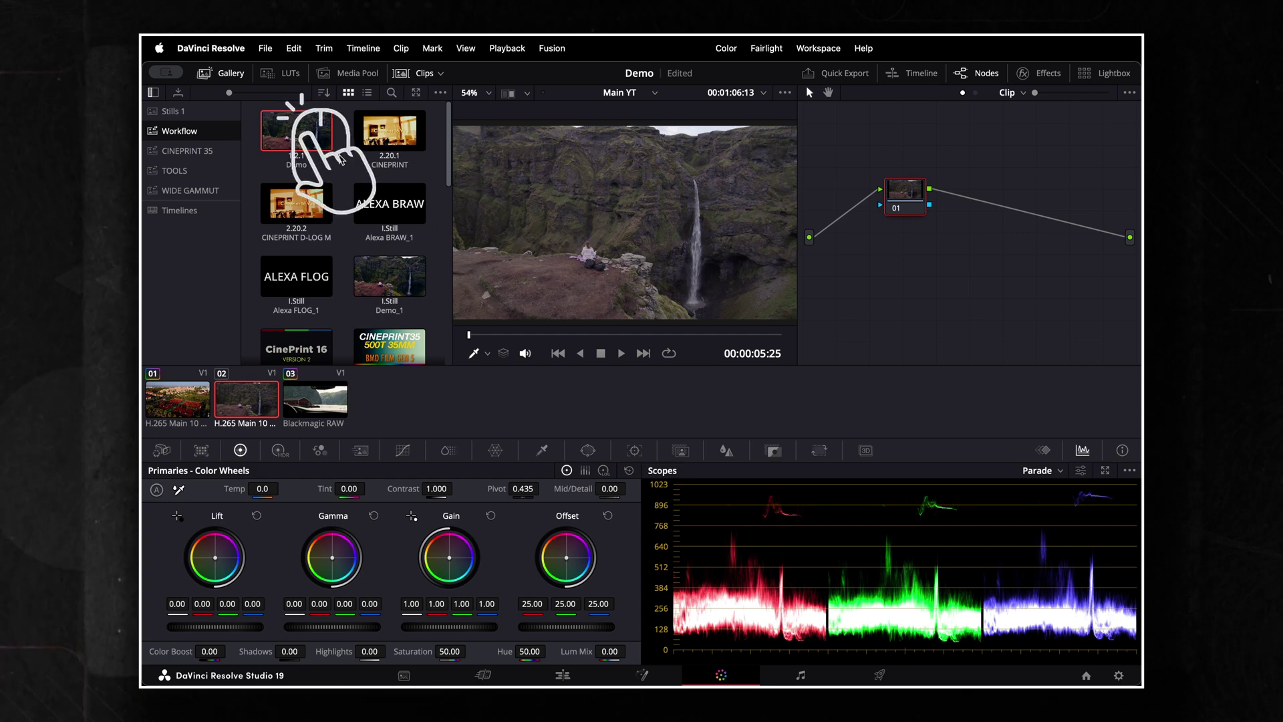
double_click(304, 136)
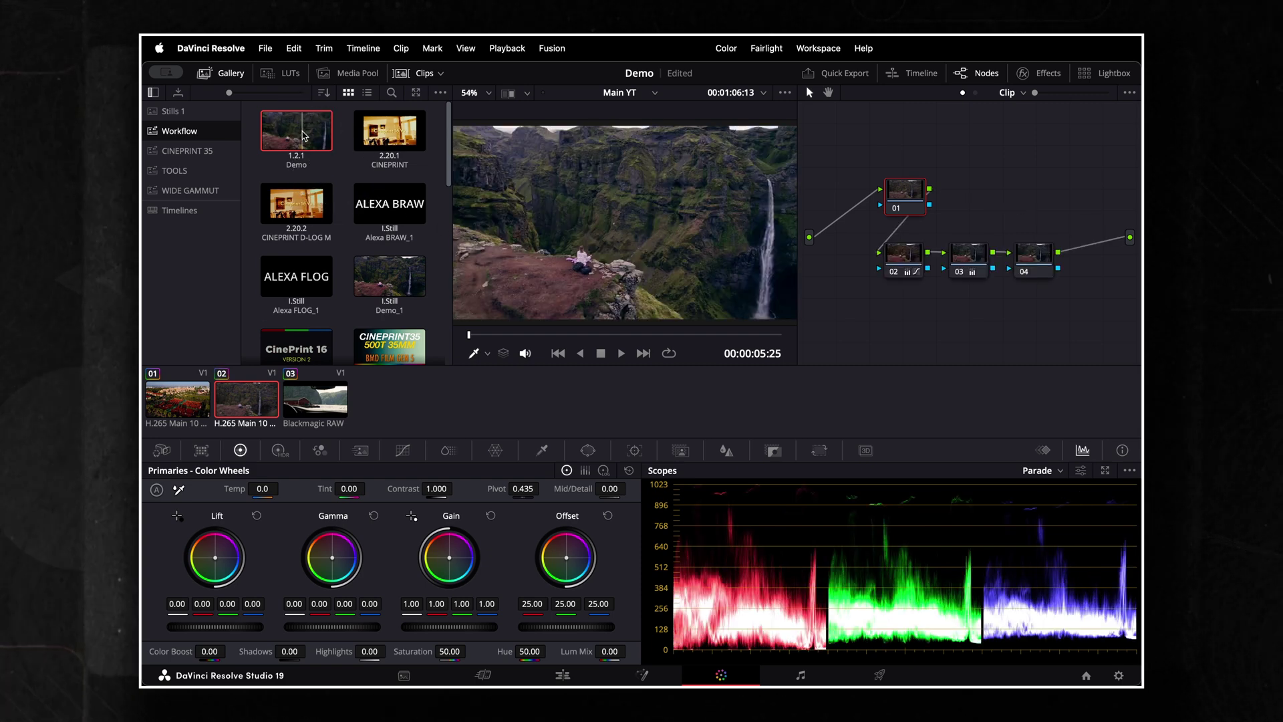
Step: Append the Demo grade's nodes to clip 03, the barn shot
key(Down)
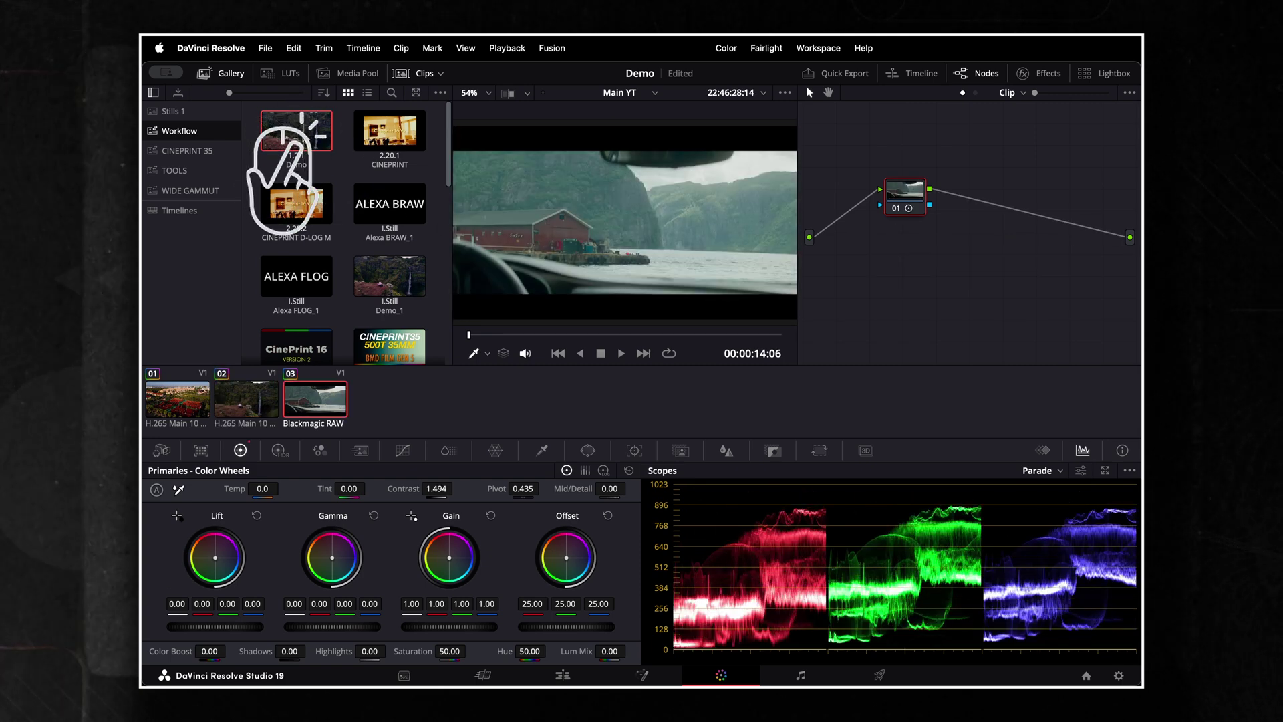
right_click(304, 136)
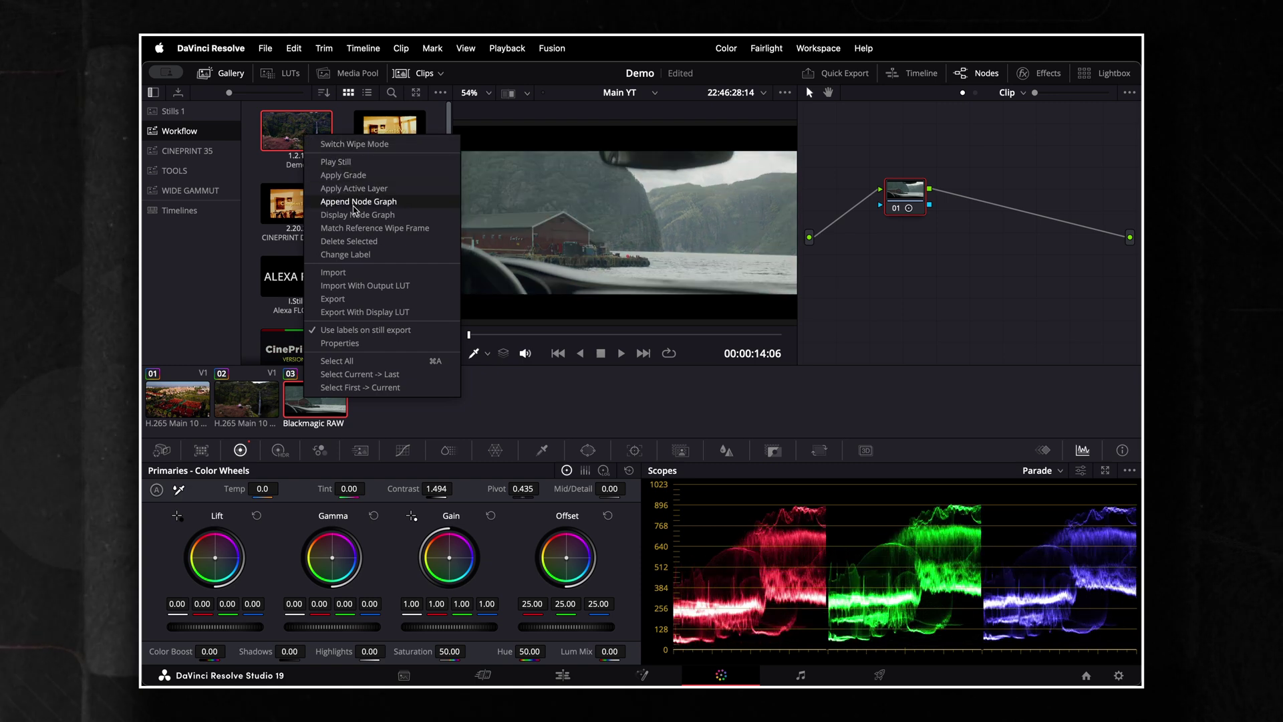
click(356, 202)
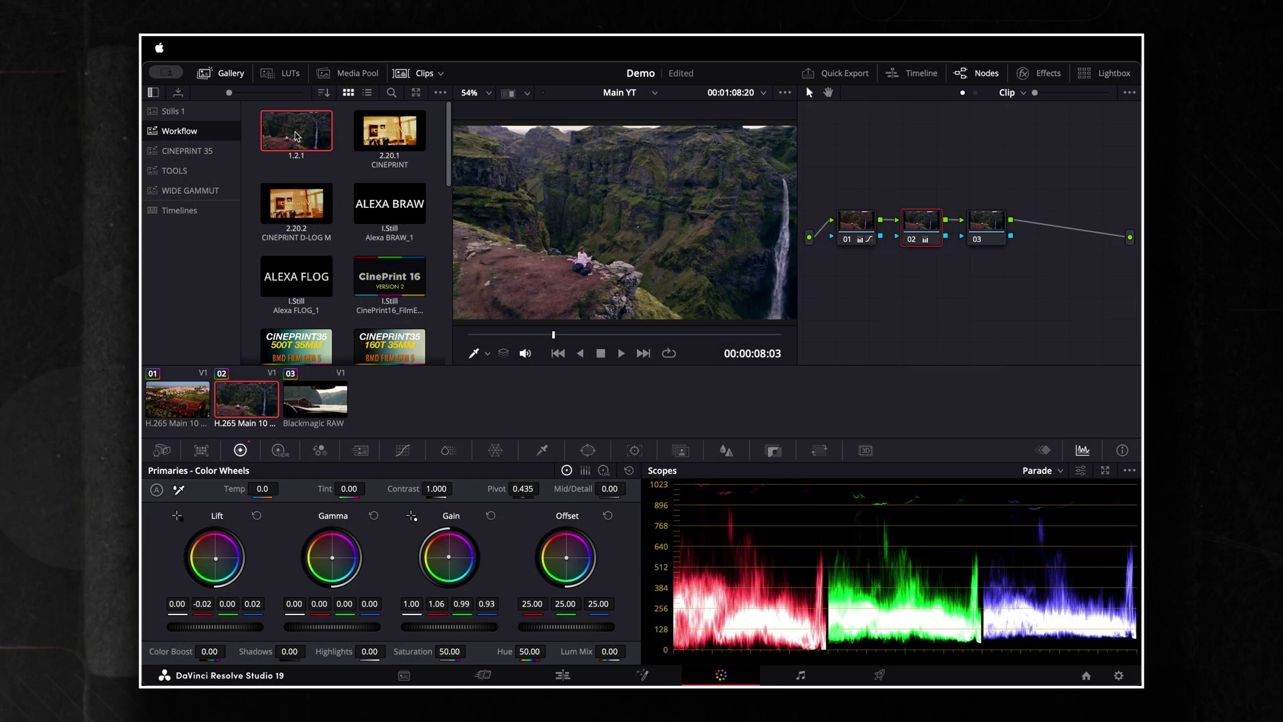
Step: Export the 1.2.1 still's grade as a DRX file named Demo
right_click(295, 136)
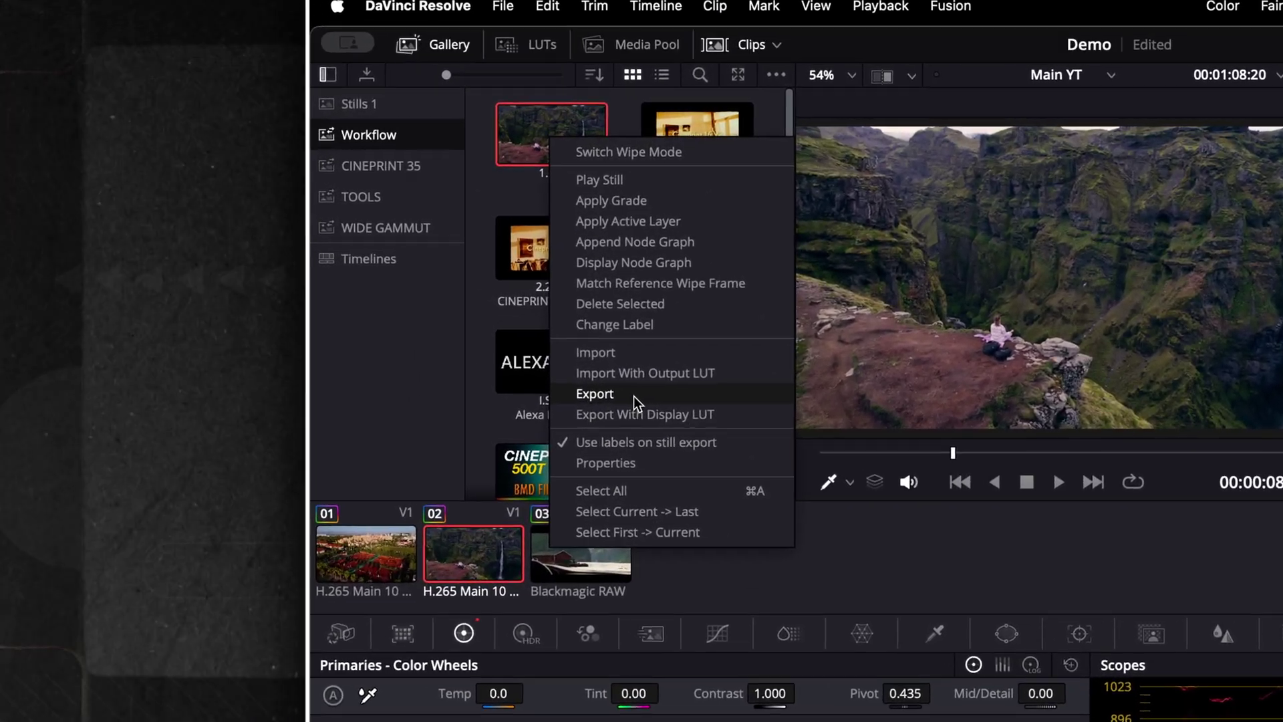
click(491, 347)
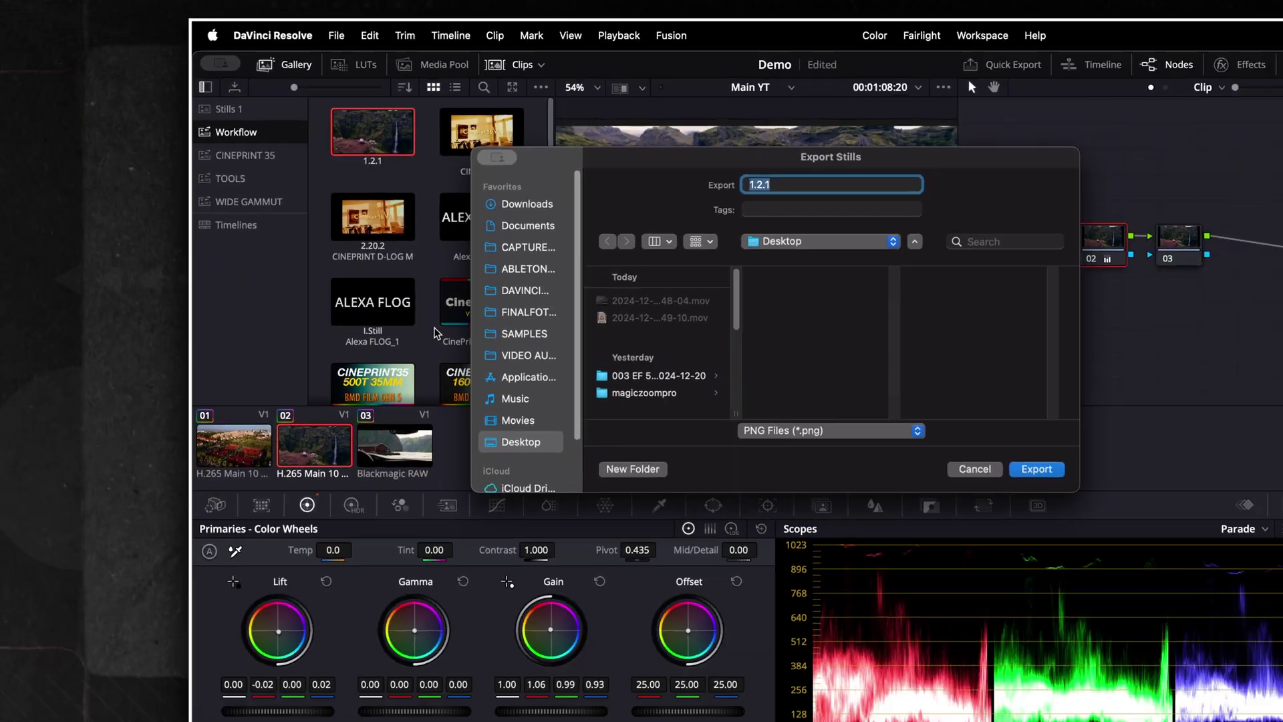
text(Demo)
click(714, 396)
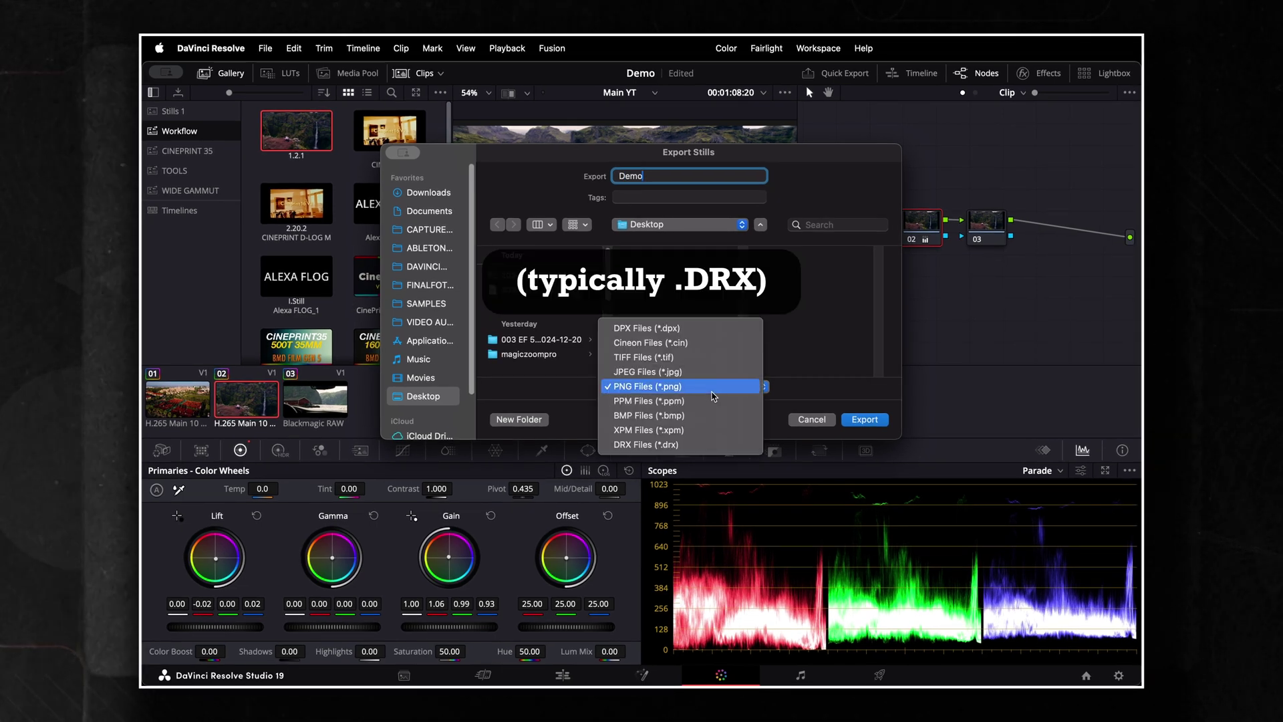
click(703, 445)
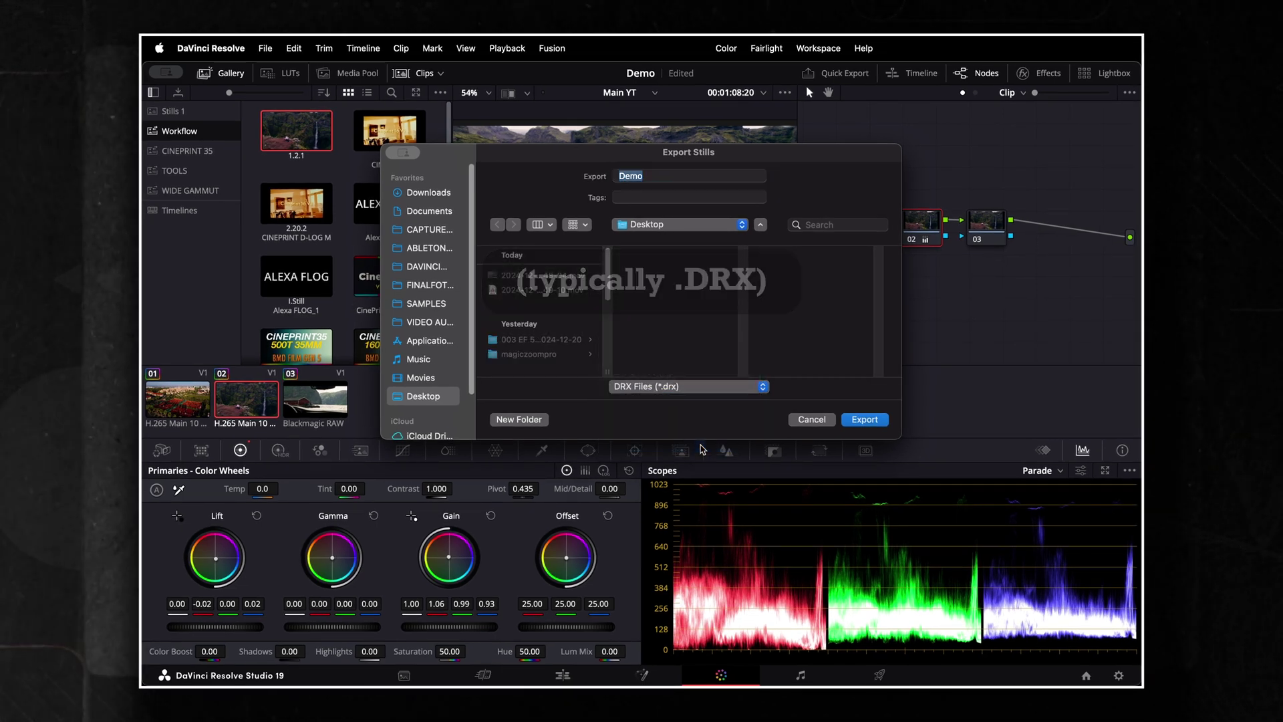
Step: Import Demo_1.2.1.drx back into the gallery album
right_click(433, 169)
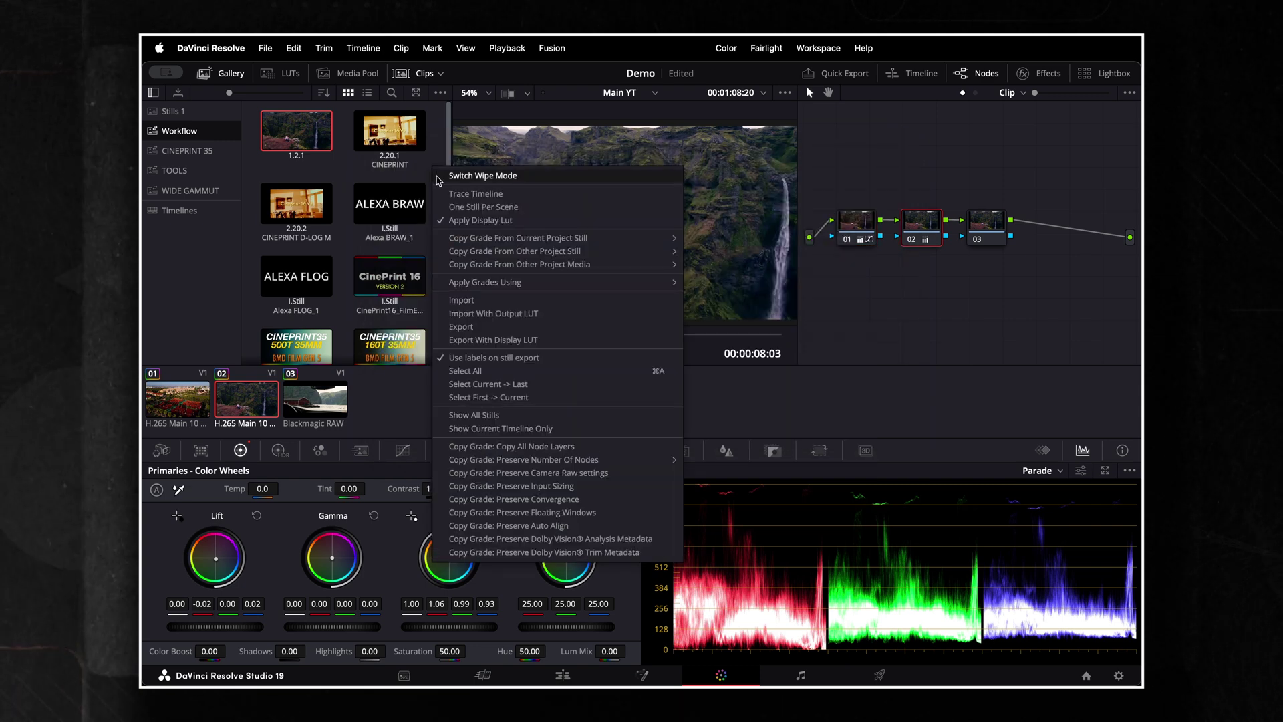
click(495, 300)
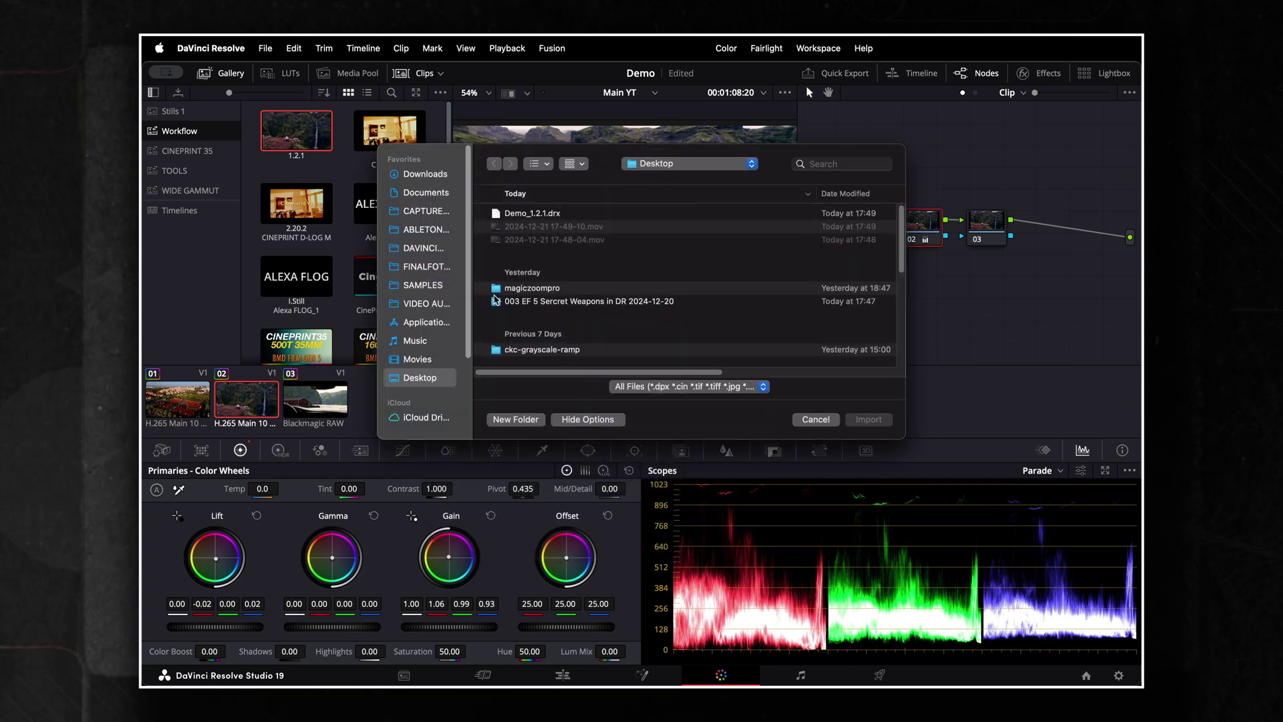
click(526, 213)
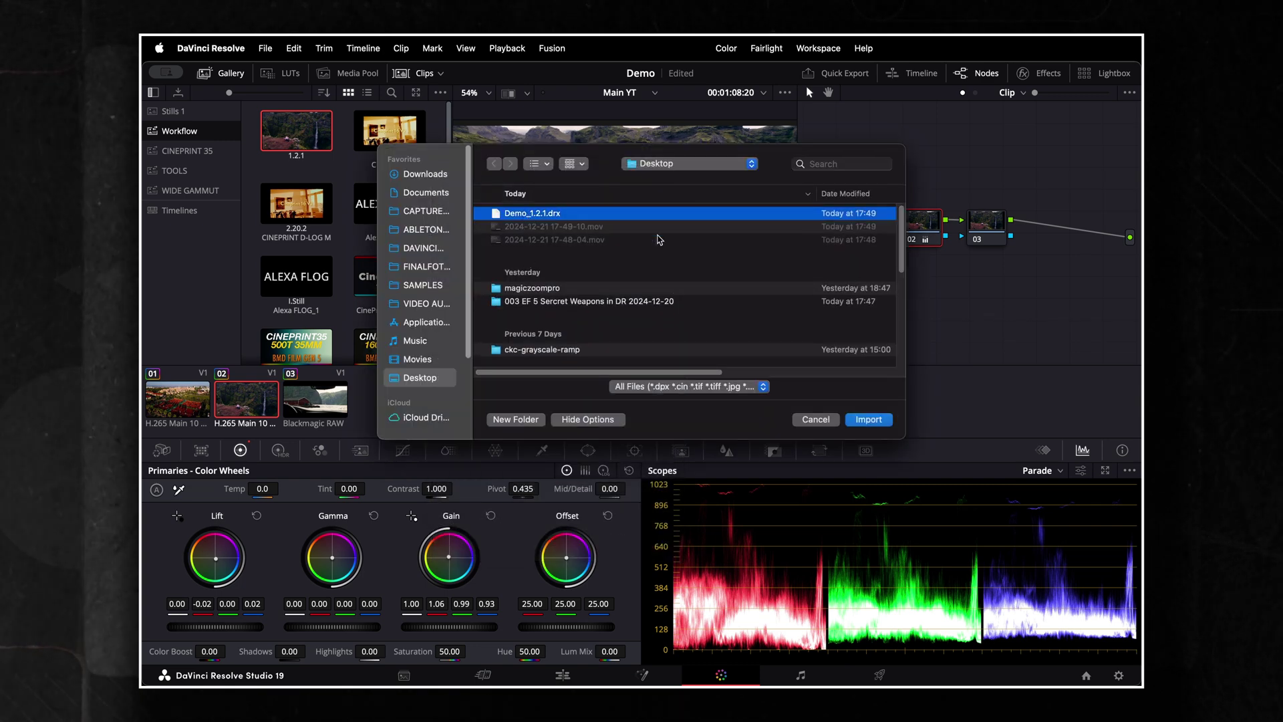
click(868, 419)
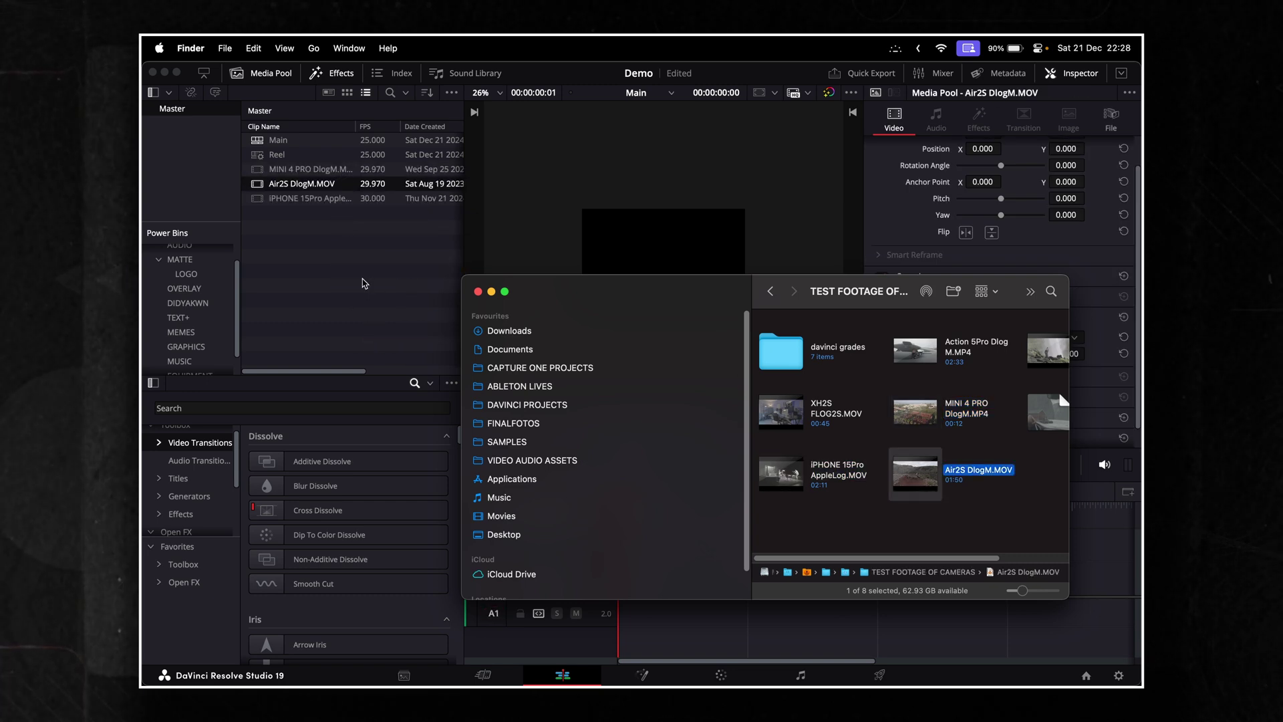
Step: Import the three Boom clips from the SFX > Cinematic Sound Effect folder into the Media Pool
click(532, 459)
double_click(905, 401)
double_click(813, 439)
drag(807, 510, 361, 280)
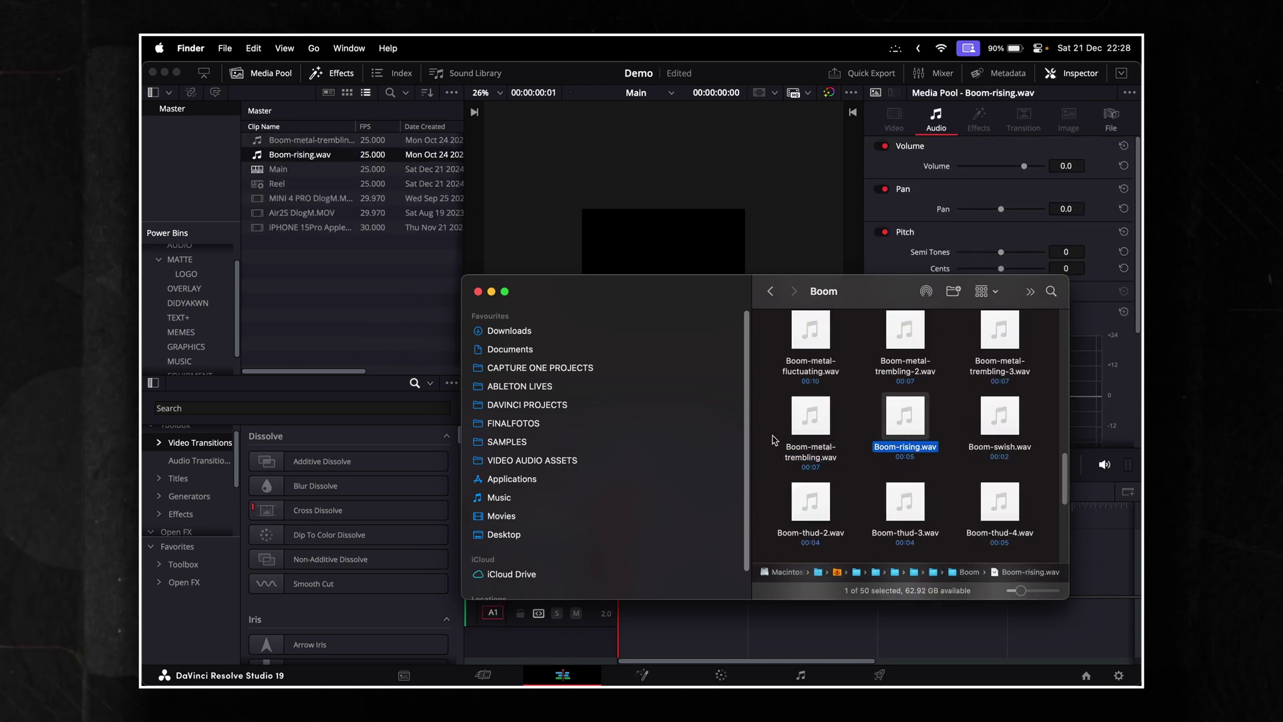
click(477, 292)
Step: Put the Boom clips into a new Audio bin and add another empty bin
right_click(312, 286)
click(361, 327)
right_click(188, 148)
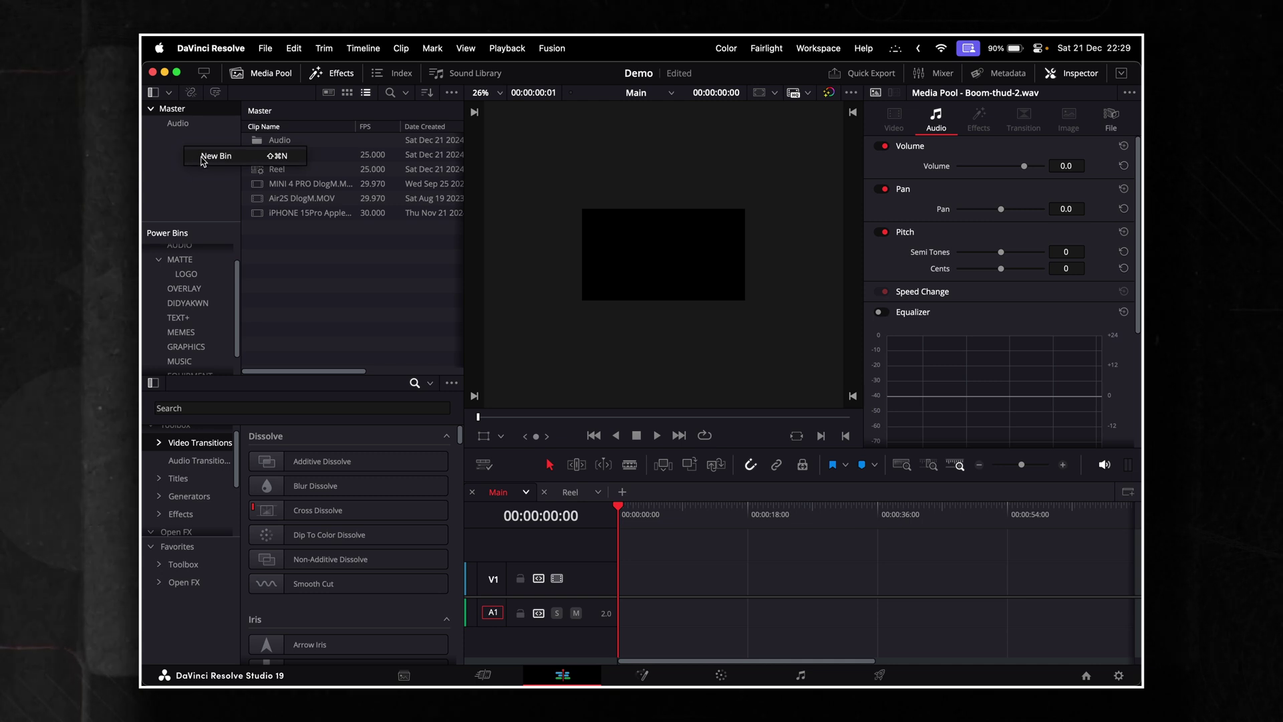
click(215, 156)
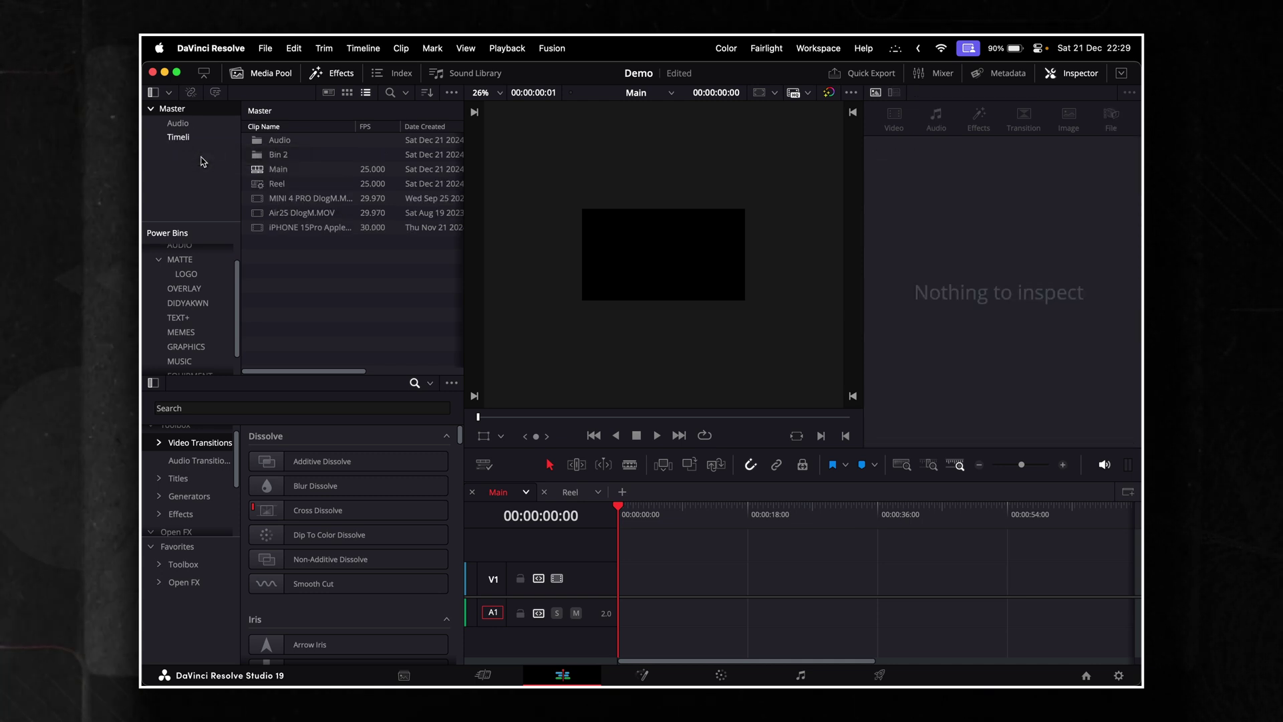
Step: Create two new timelines, Main and Reel, giving Reel its own format settings
right_click(320, 184)
mouse_move(508, 194)
click(585, 195)
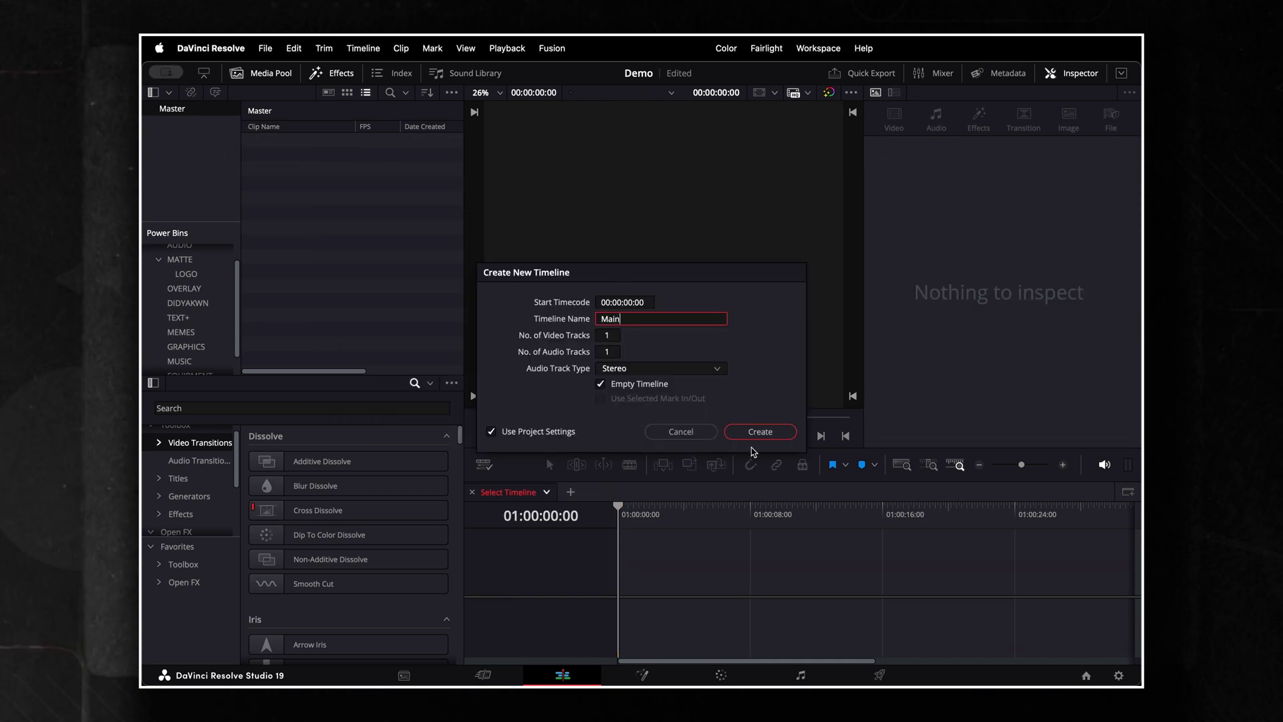
text(Main)
click(756, 433)
right_click(318, 203)
mouse_move(354, 214)
click(585, 214)
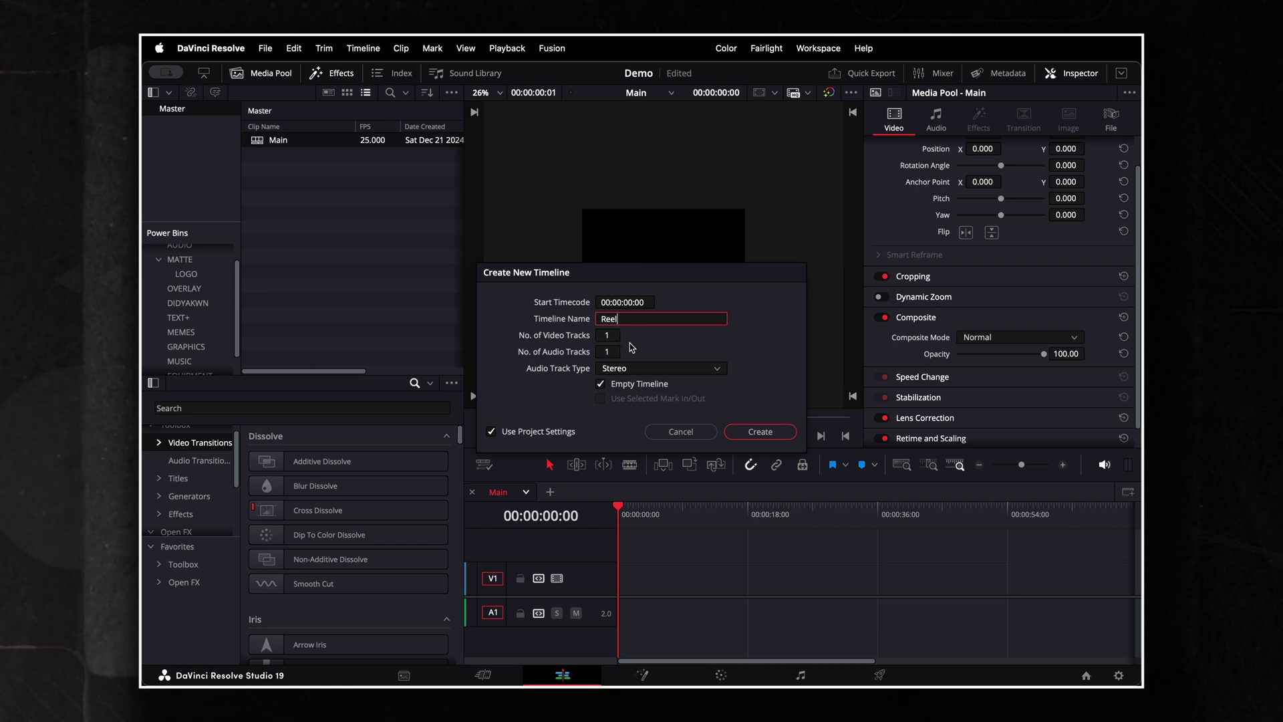
text(Reel)
click(491, 430)
click(590, 298)
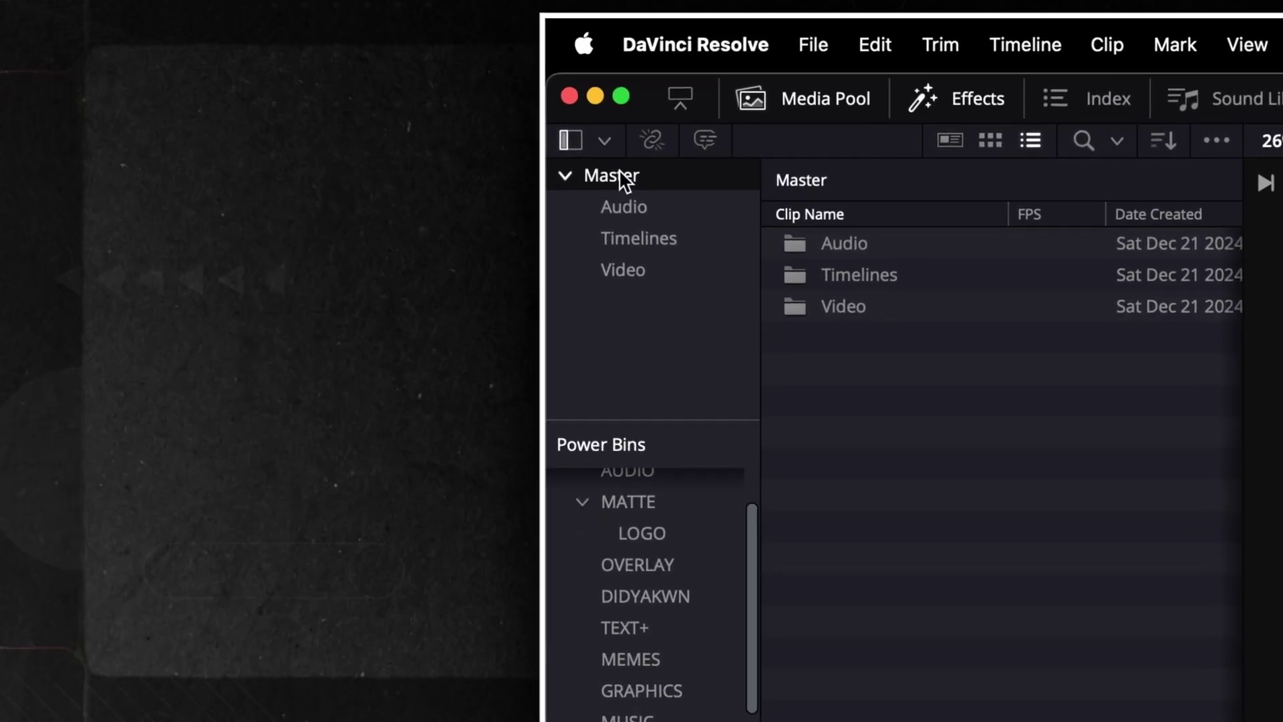
Step: Export the Master bin as Demo.drb to the Desktop and select the file
right_click(177, 108)
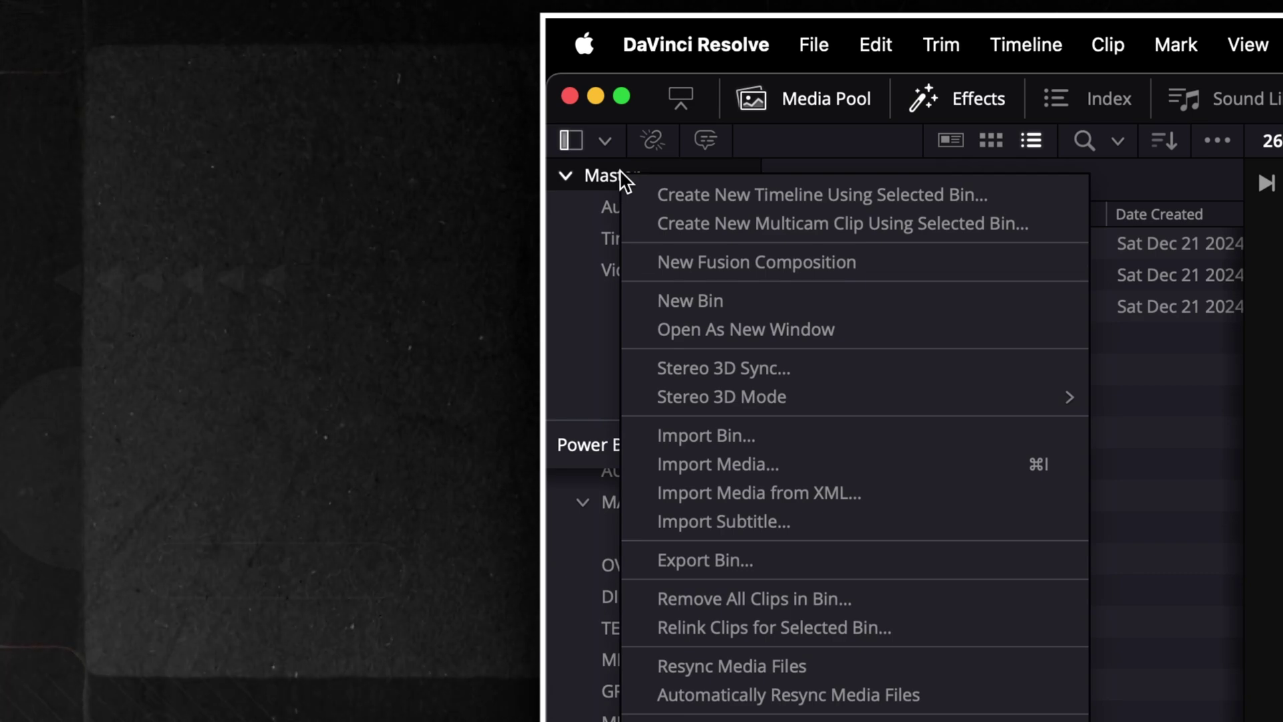
click(723, 560)
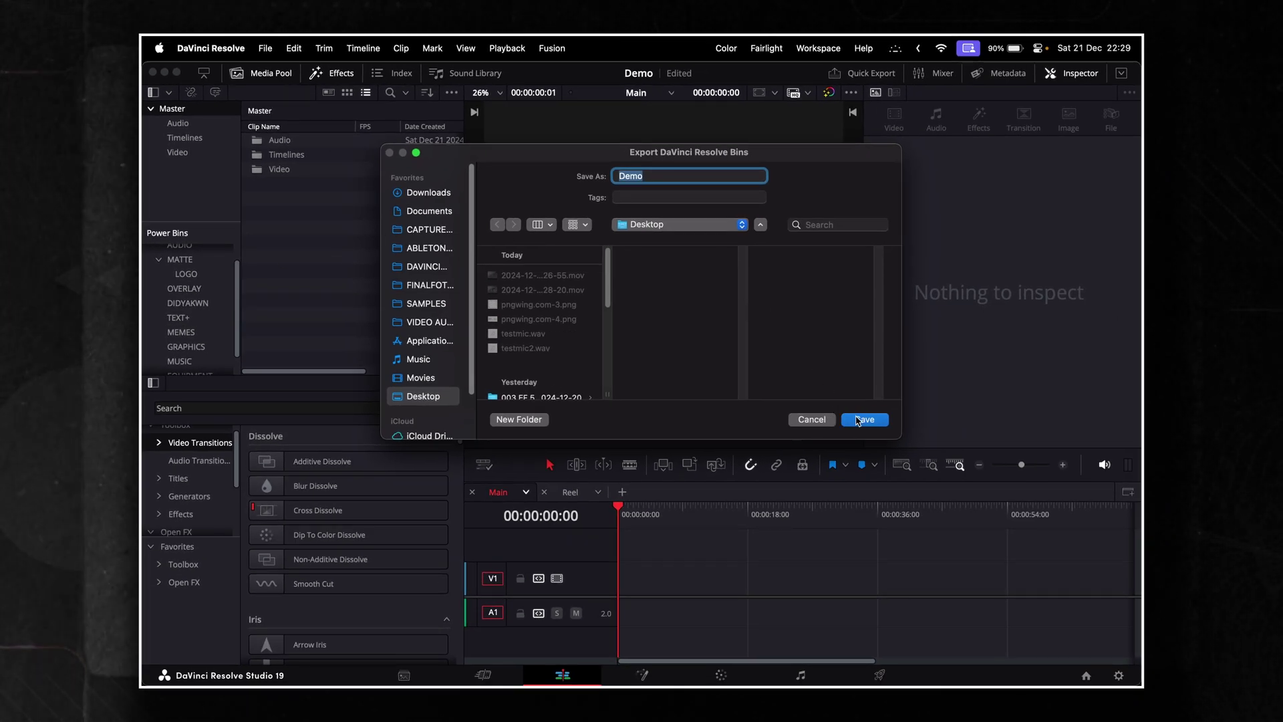
click(857, 419)
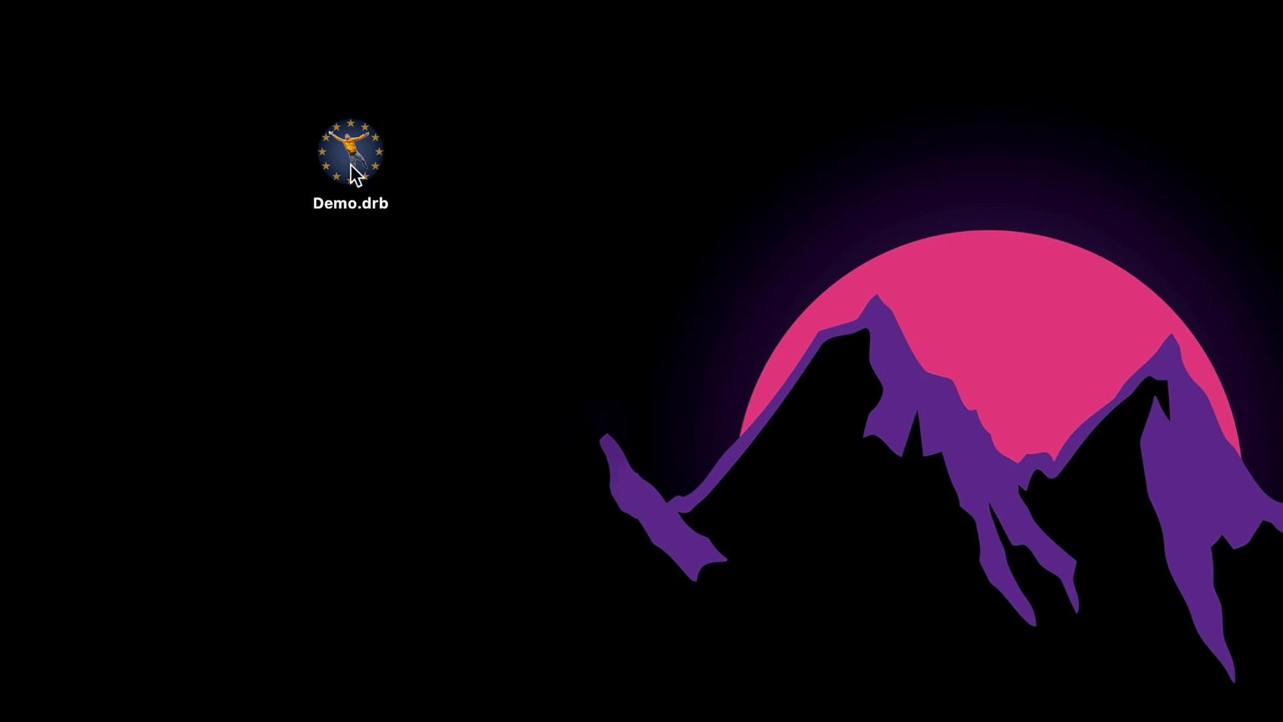
click(354, 175)
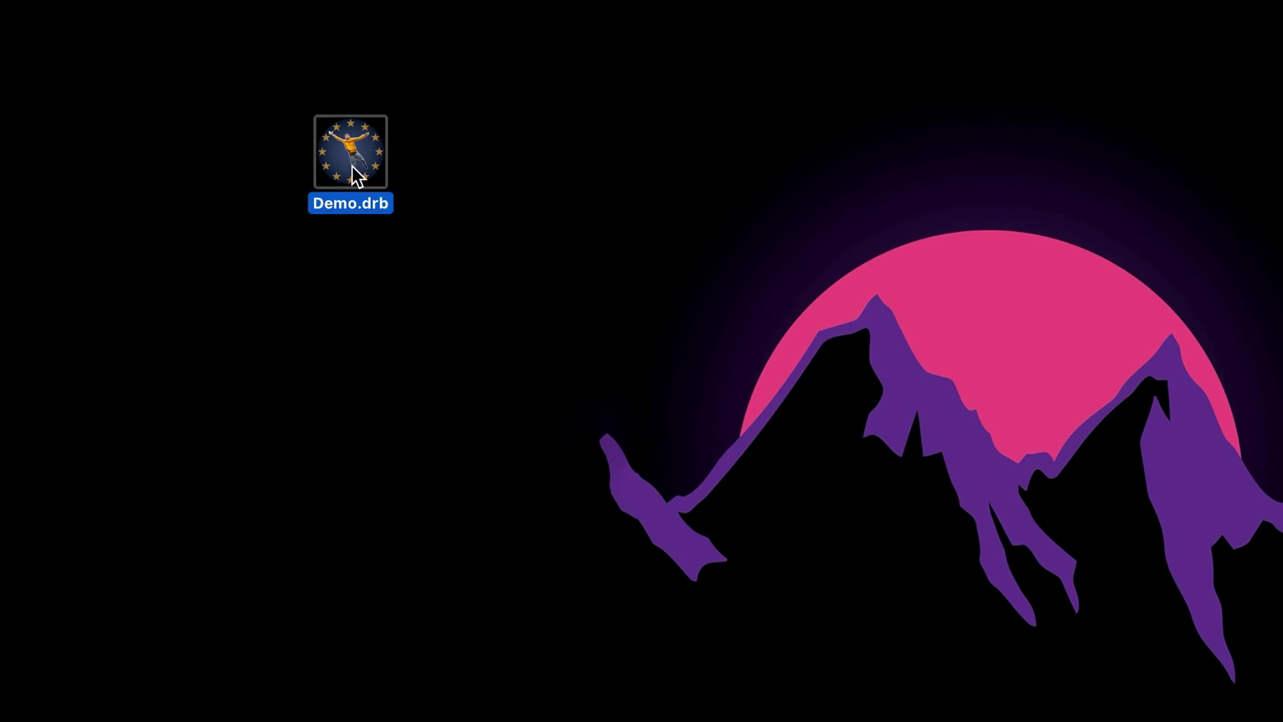
Step: Import Demo.drb into a new project and browse its Demo and Audio bins
double_click(355, 176)
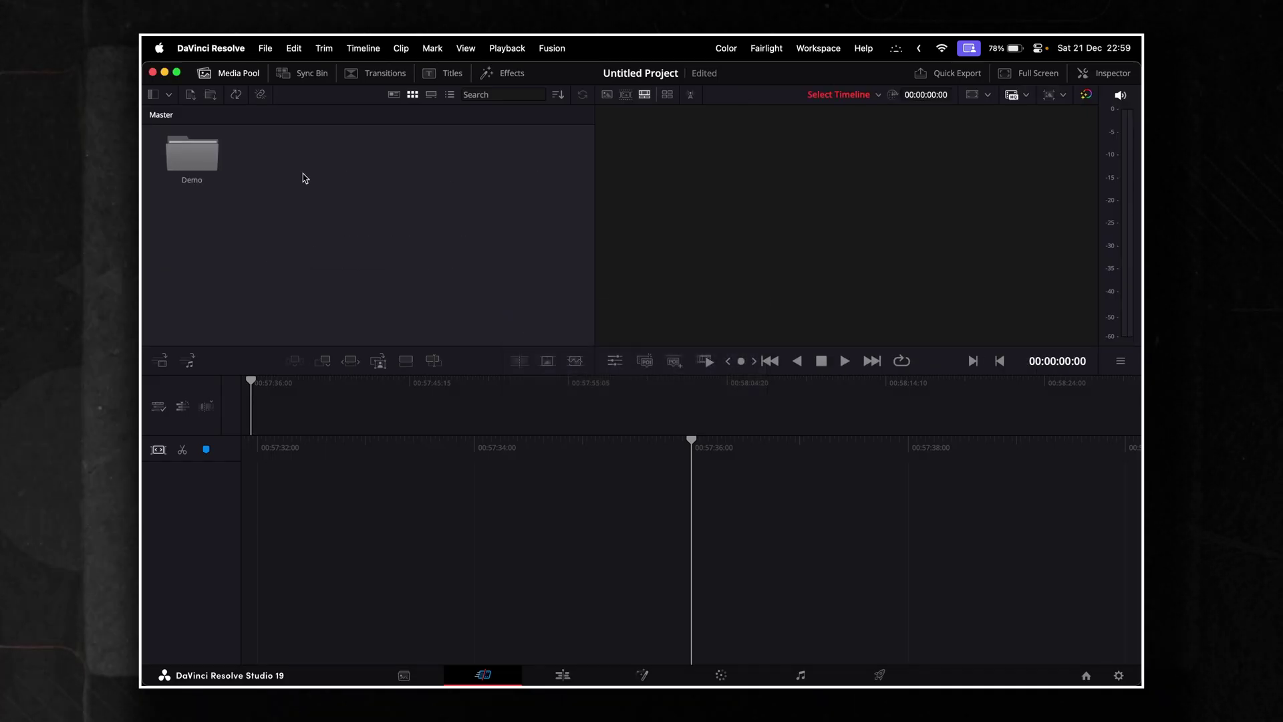
double_click(212, 153)
double_click(214, 152)
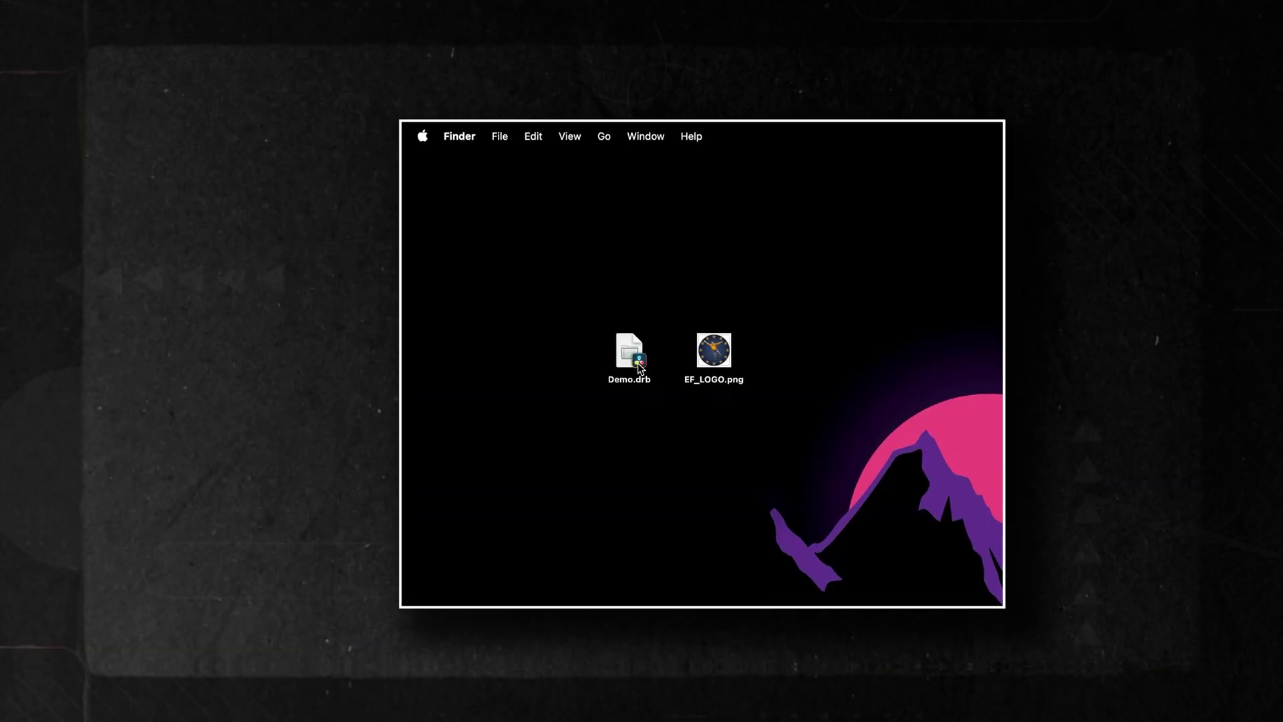
Step: Set EF_LOGO.png as Demo.drb's icon through its Get Info window
right_click(638, 363)
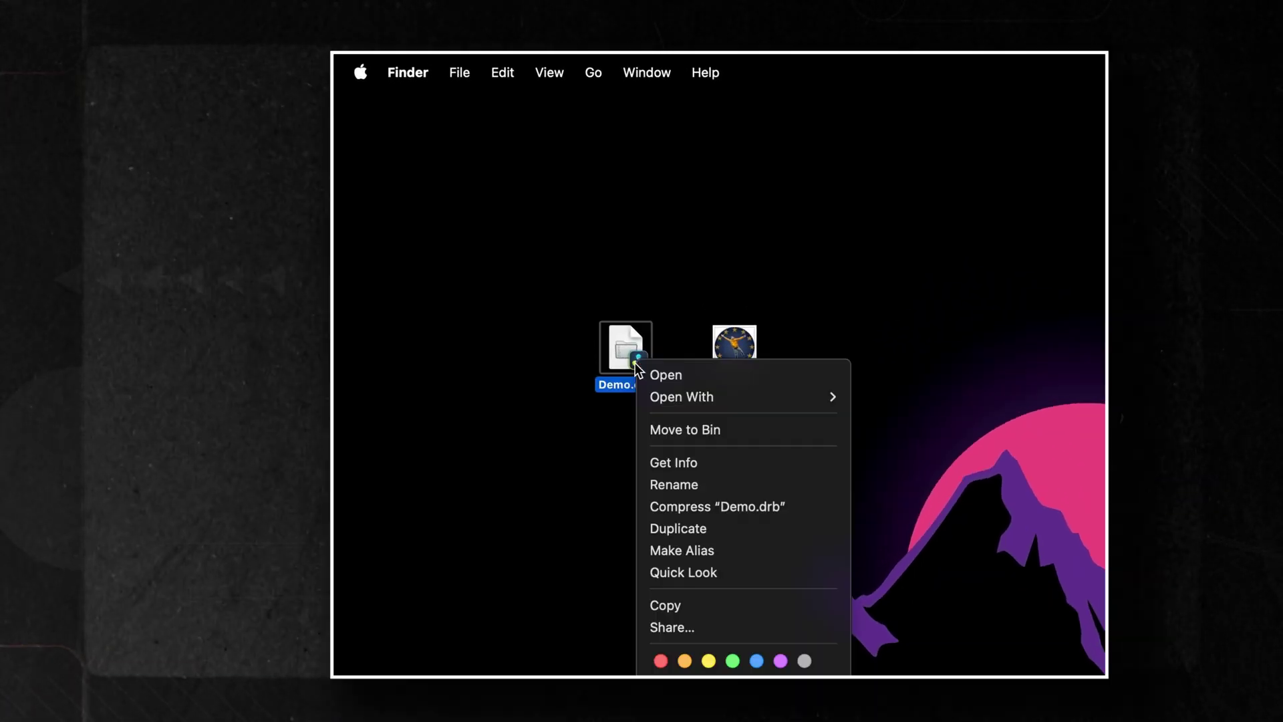
click(685, 464)
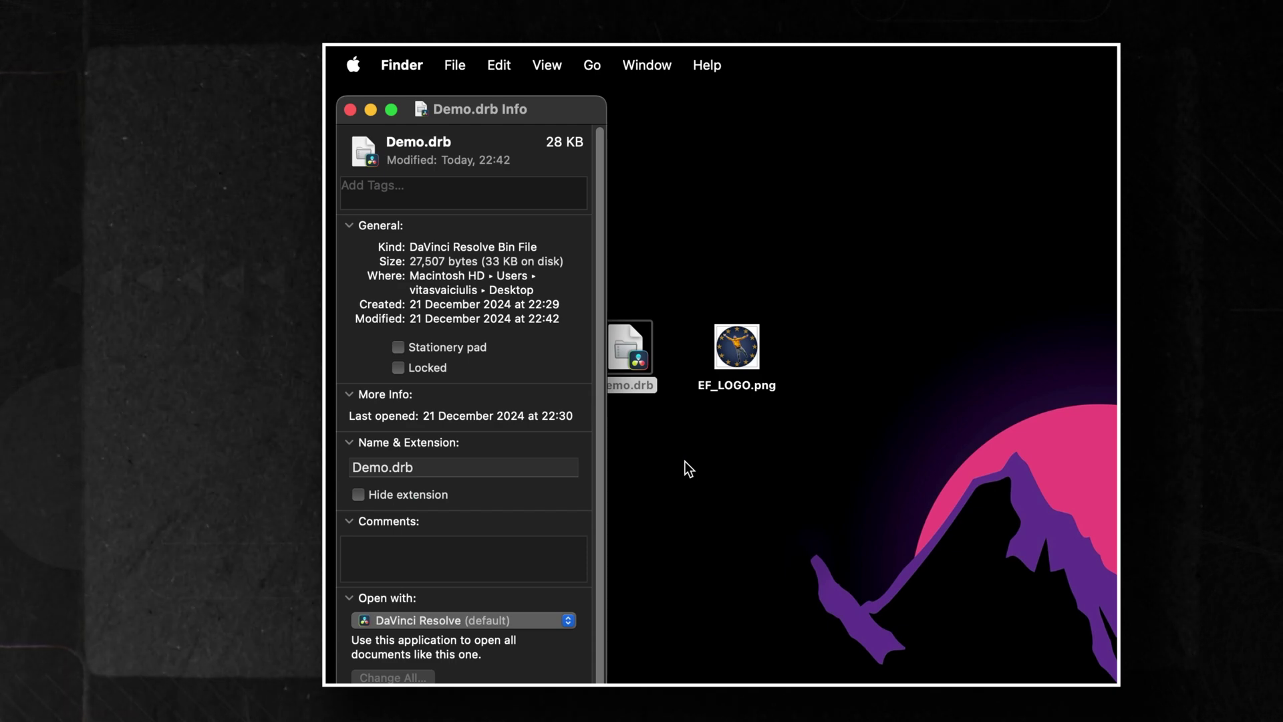
drag(736, 350, 372, 160)
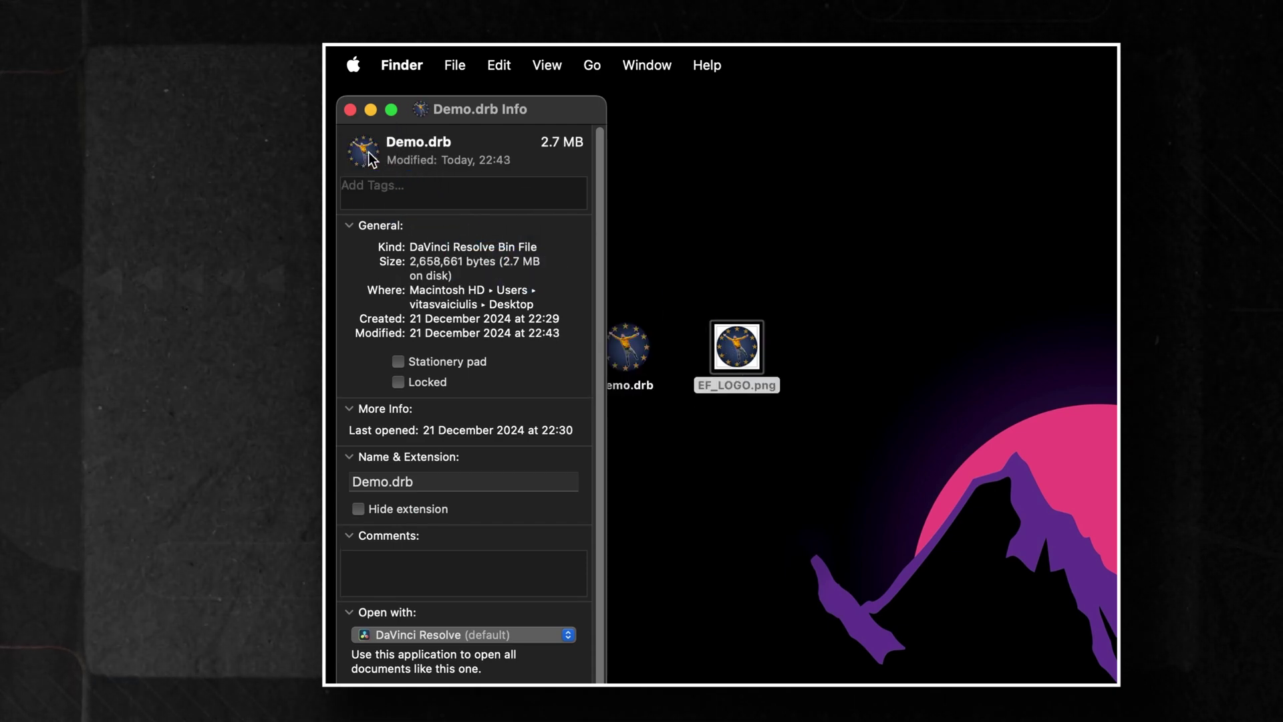
click(350, 110)
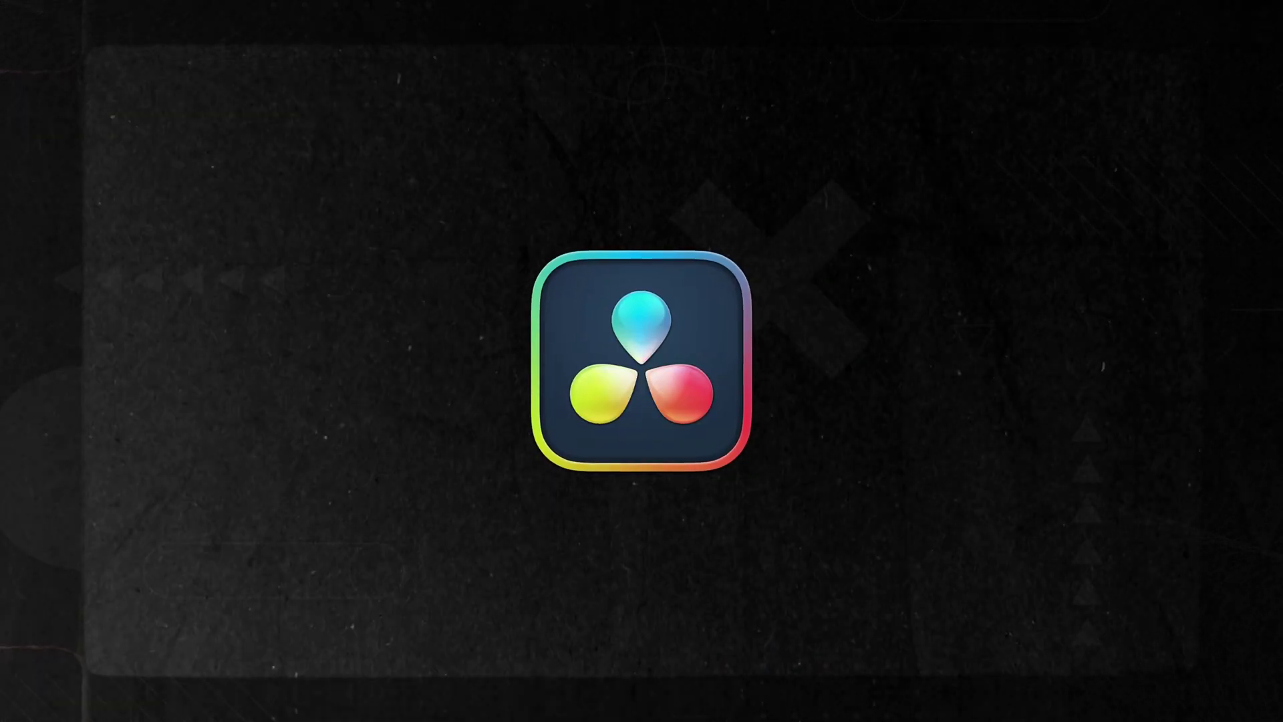